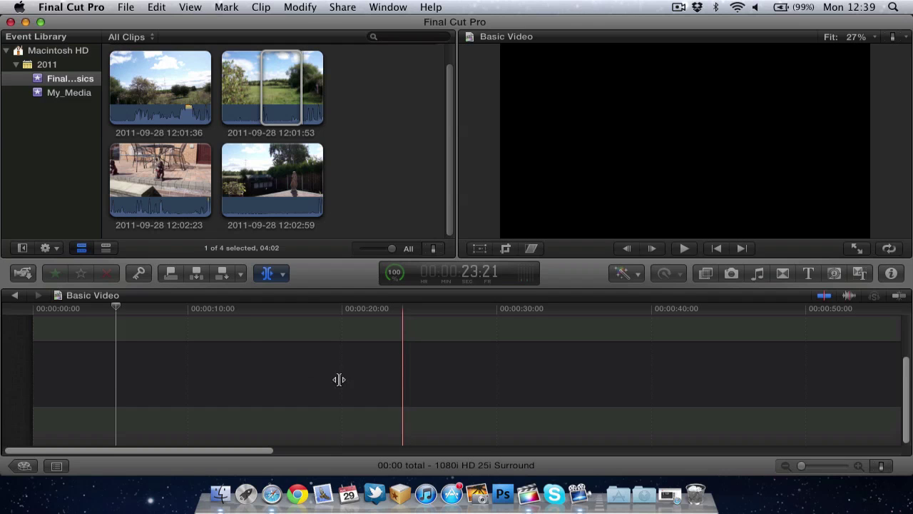
Return to the garden-clip event, add the whole 12:01:53 clip to the timeline, then delete it
left_click(51, 94)
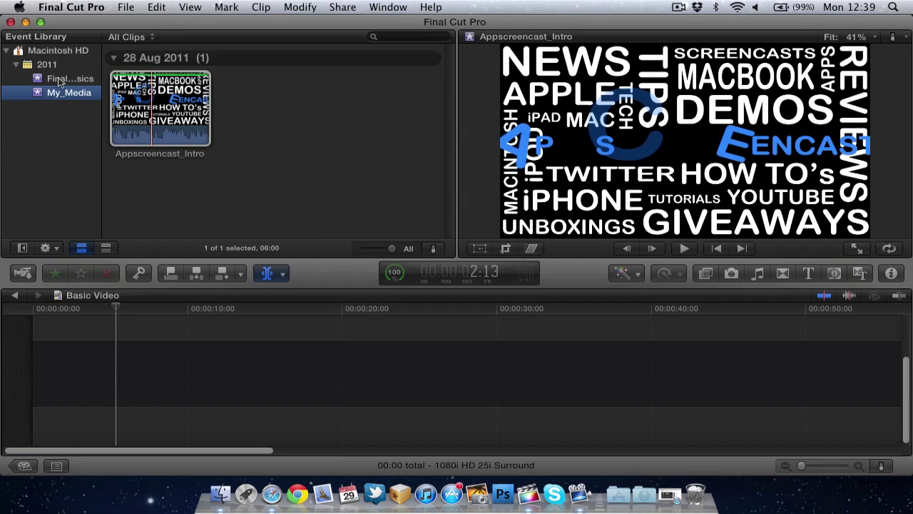
left_click(63, 79)
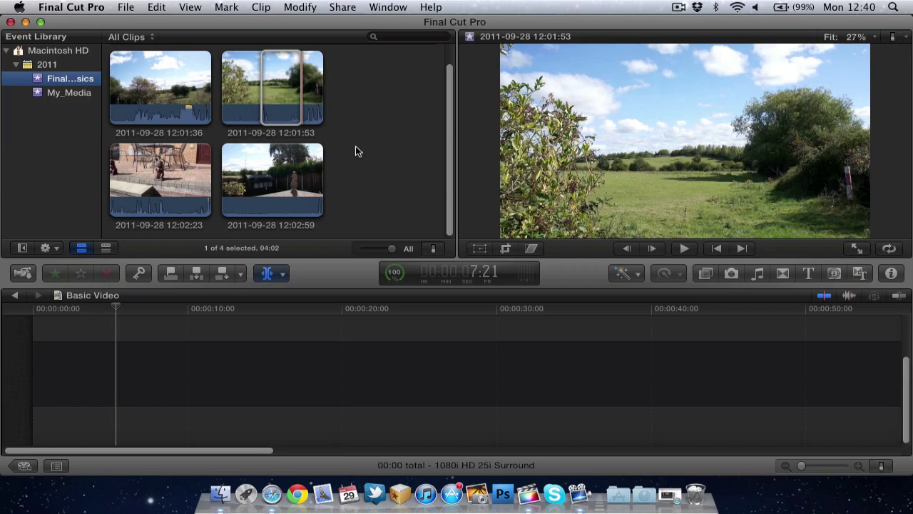
left_click(385, 136)
key("a")
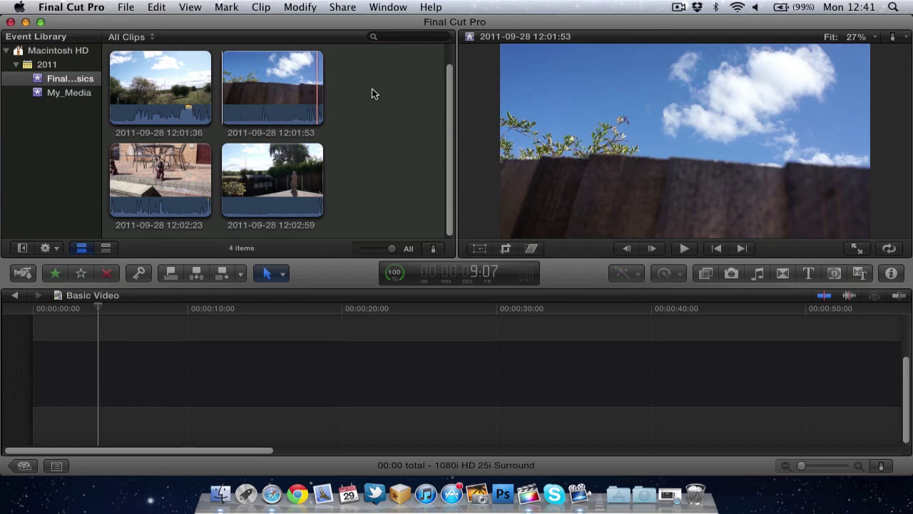
left_click(296, 84)
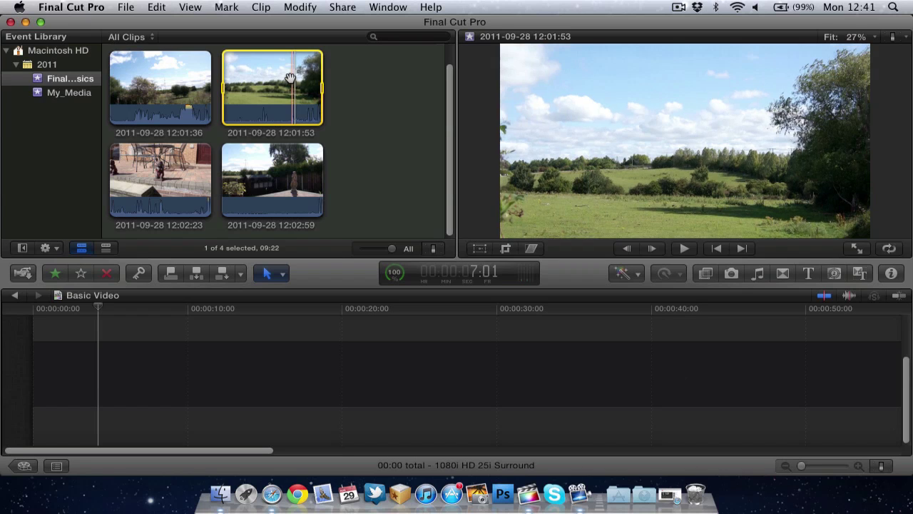
left_click_drag(291, 89, 75, 354)
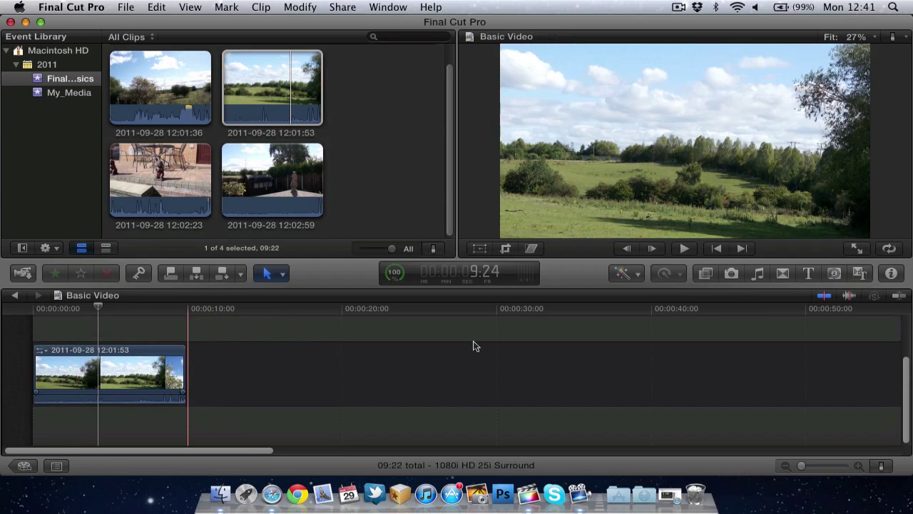
key("Delete")
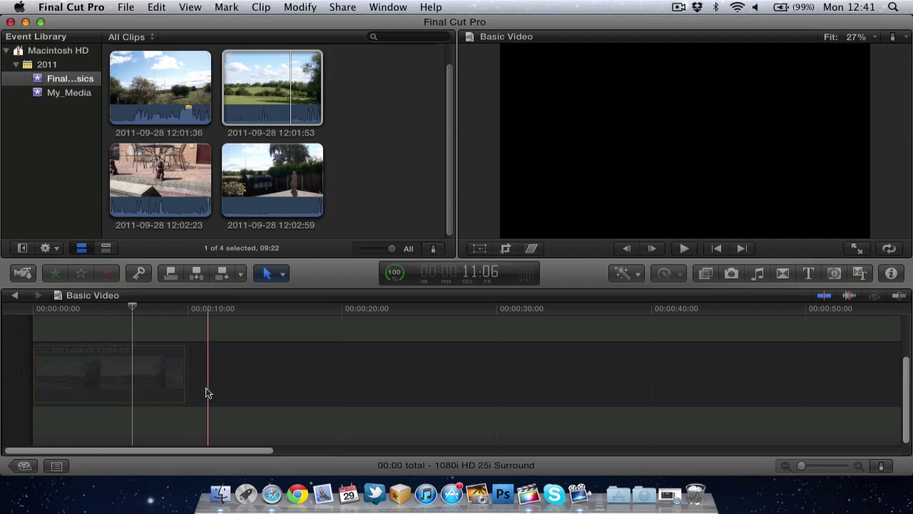
Trim the 12:01:53 field clip's range to 05:12, drag it into the timeline, and play it
left_click(277, 97)
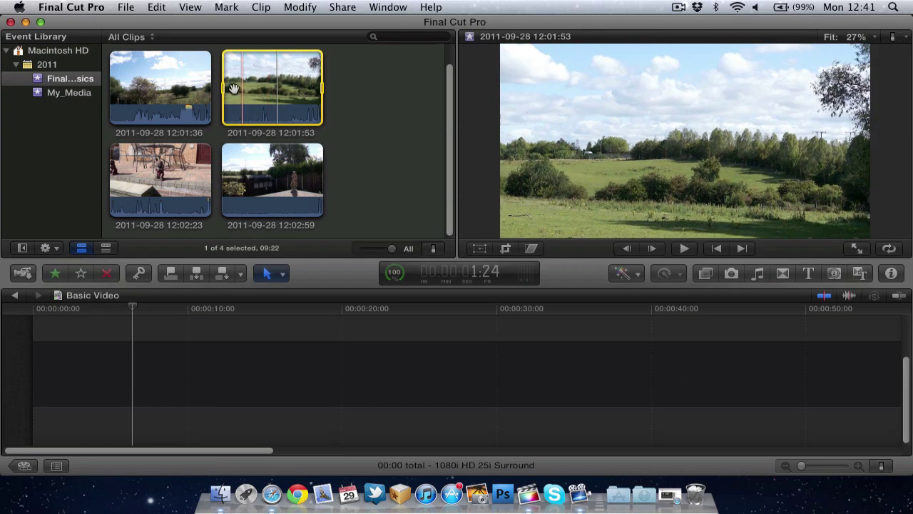
left_click_drag(223, 89, 247, 88)
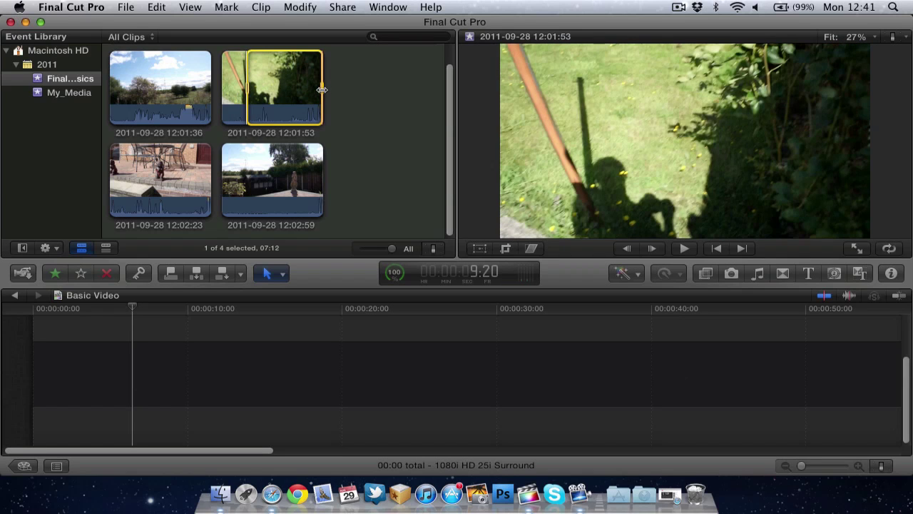
left_click_drag(321, 89, 302, 91)
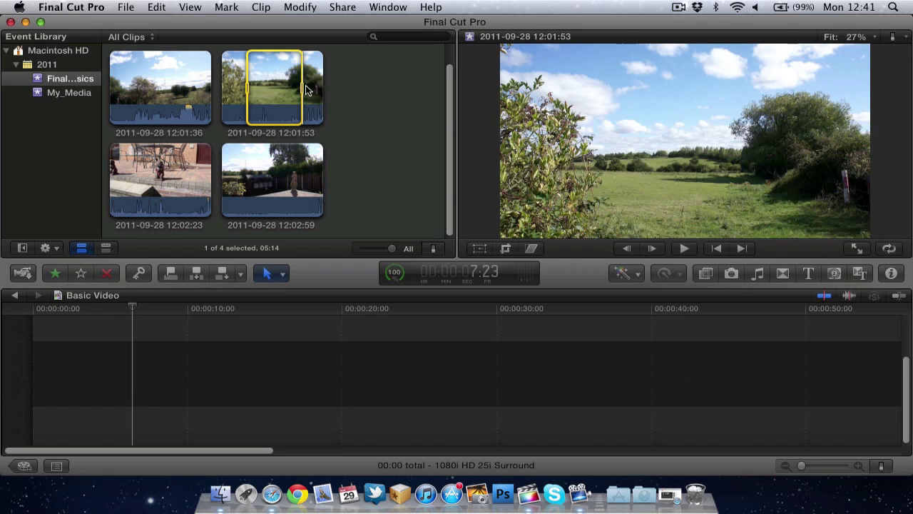
left_click_drag(302, 89, 77, 372)
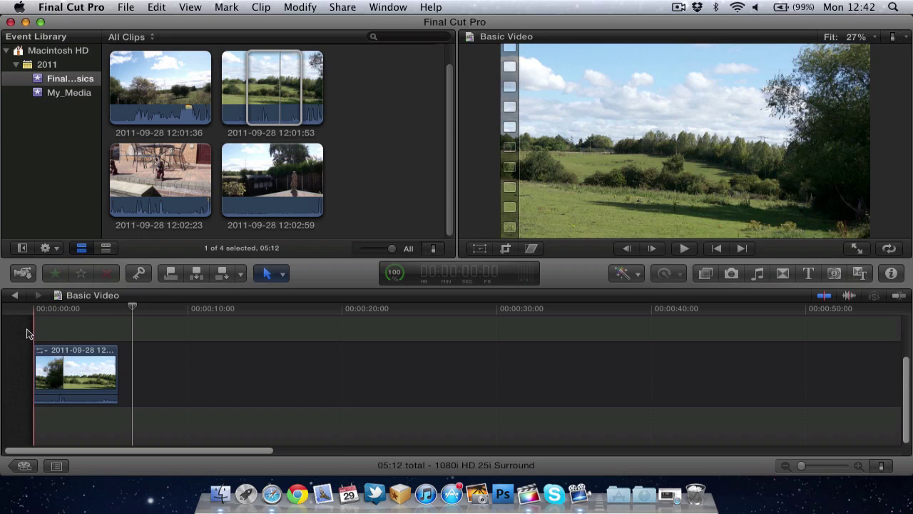
key("space")
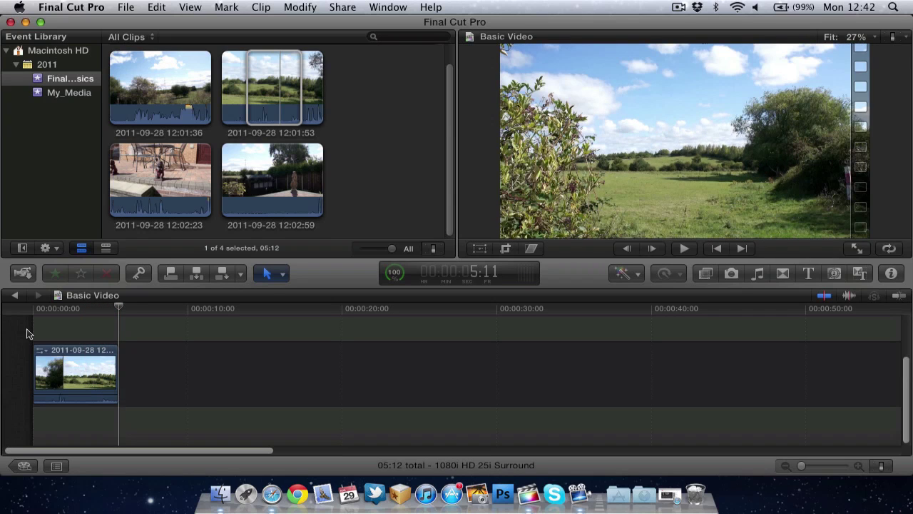
Trim the 12:02:23 patio clip to about a 05:23 range and append it after the field clip
left_click(279, 358)
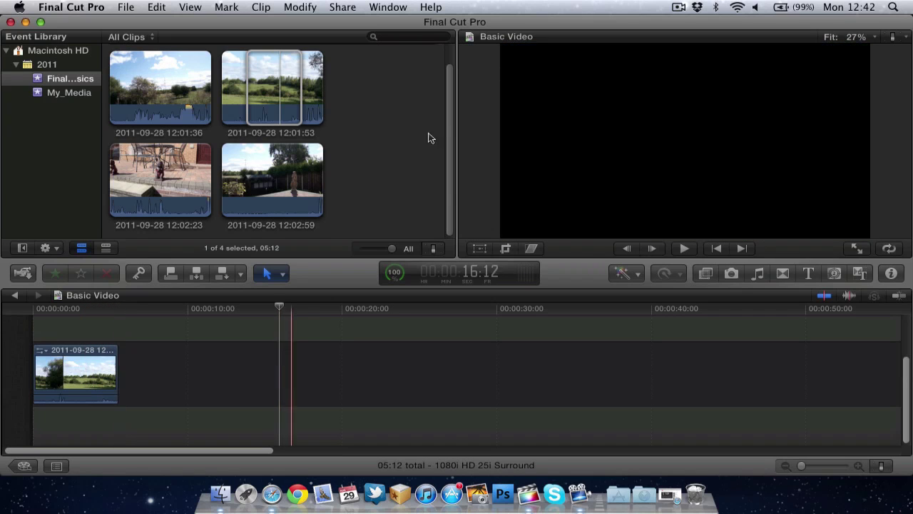
left_click(393, 145)
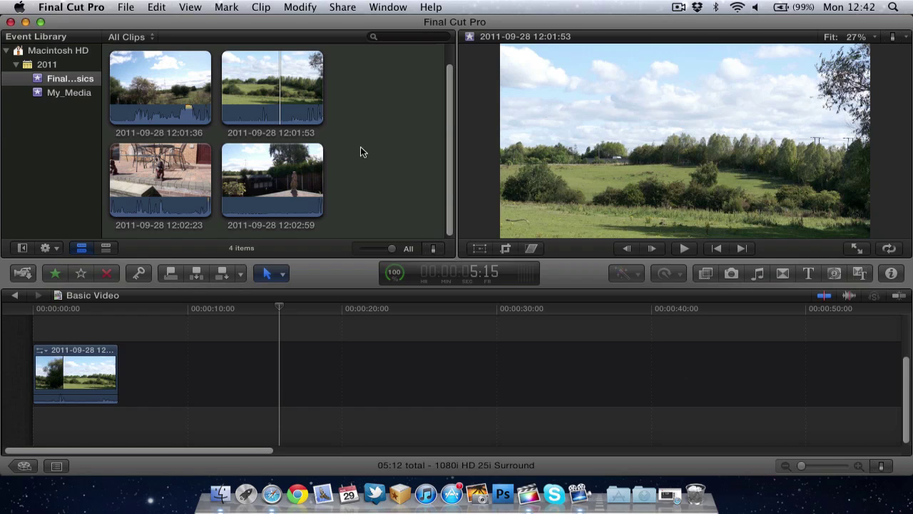
left_click(159, 168)
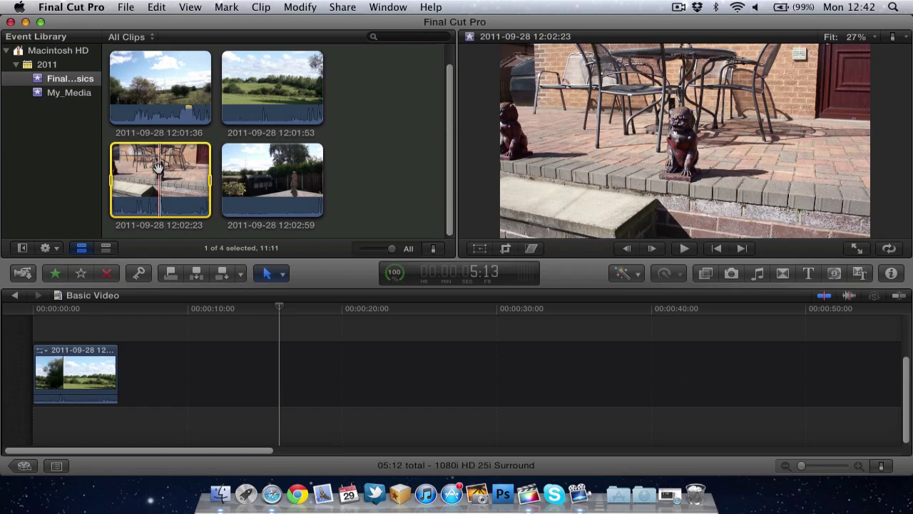
left_click_drag(159, 168, 133, 177)
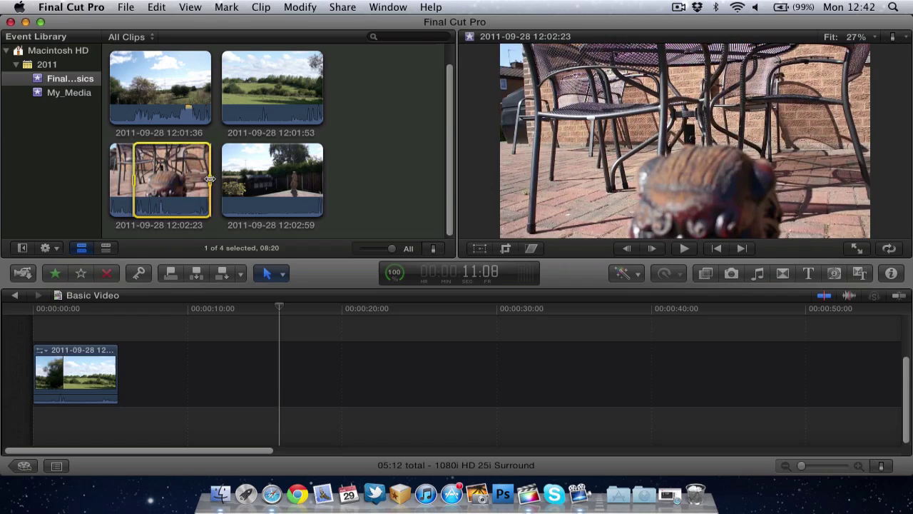
left_click_drag(210, 178, 184, 179)
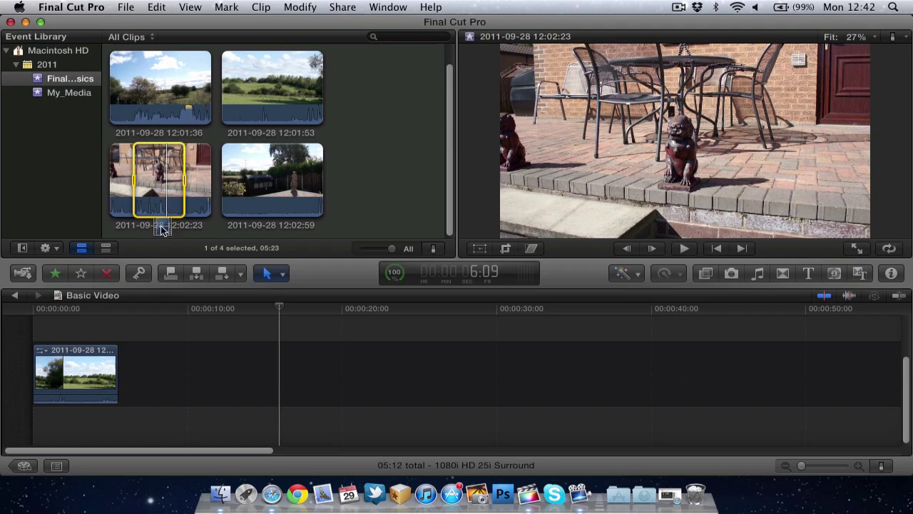
key("e")
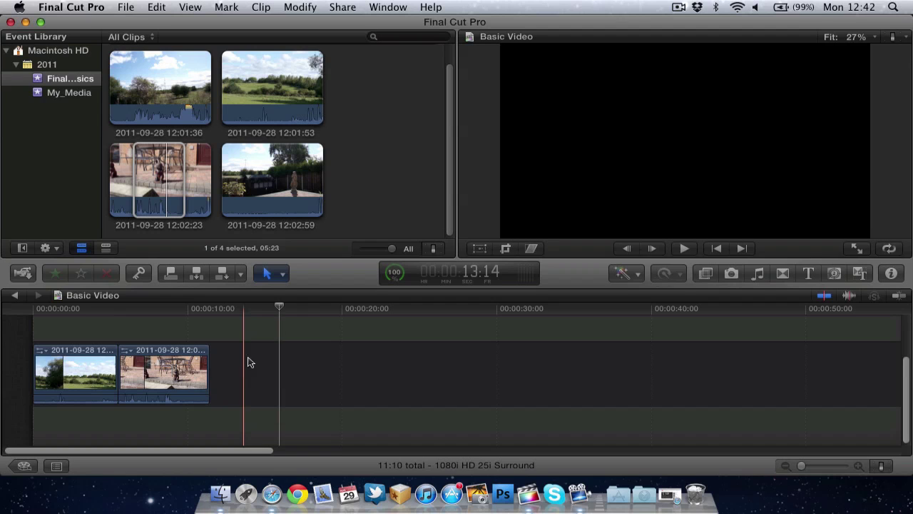
scroll(363, 208, "up", 1)
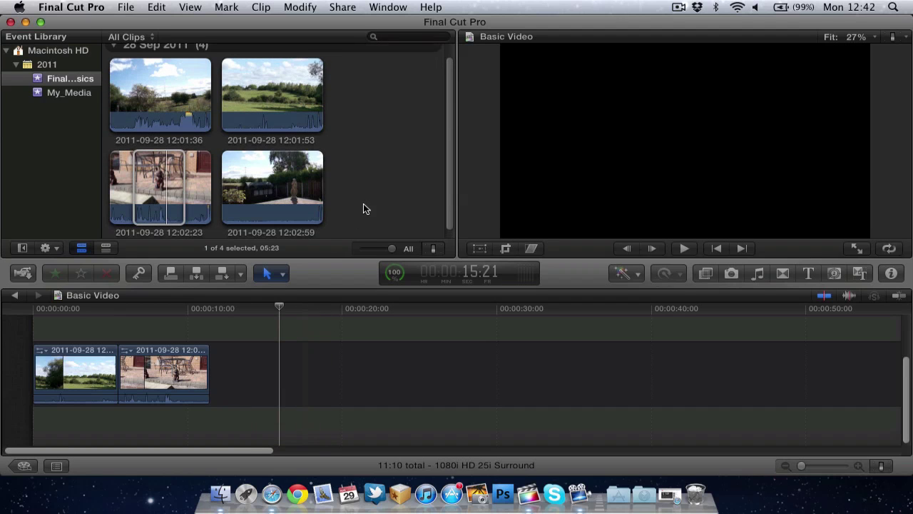
scroll(364, 209, "down", 1)
left_click(270, 174)
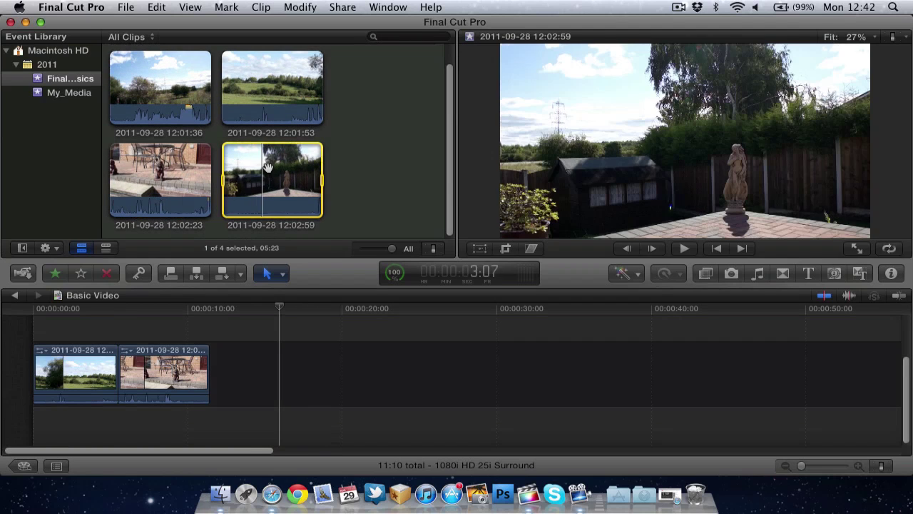
left_click_drag(301, 181, 272, 372)
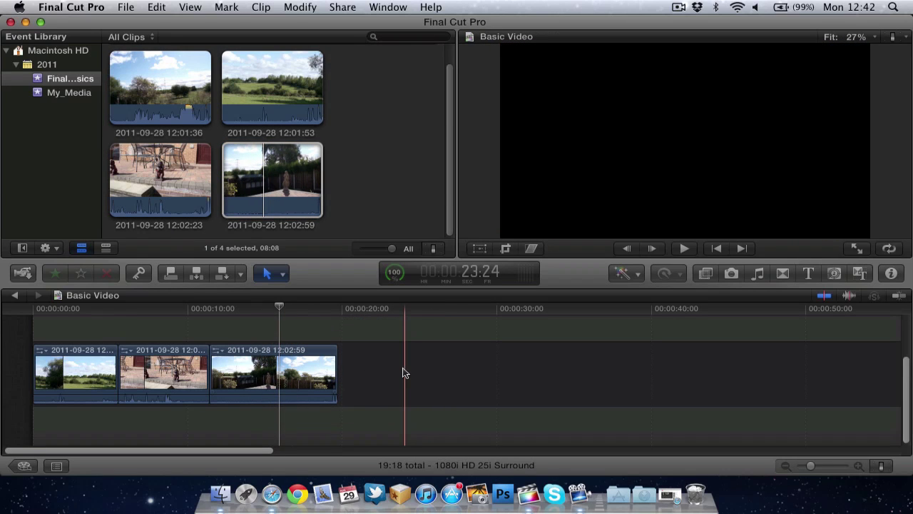
left_click(301, 373)
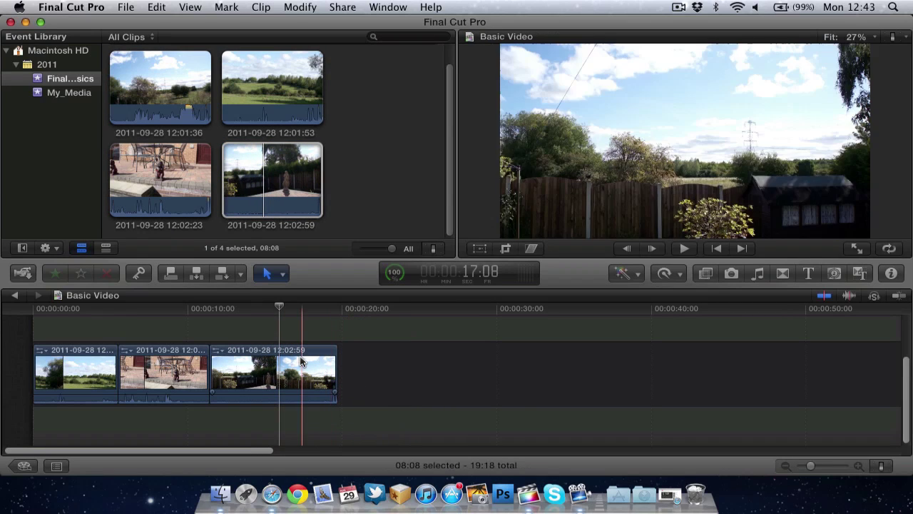
key("Delete")
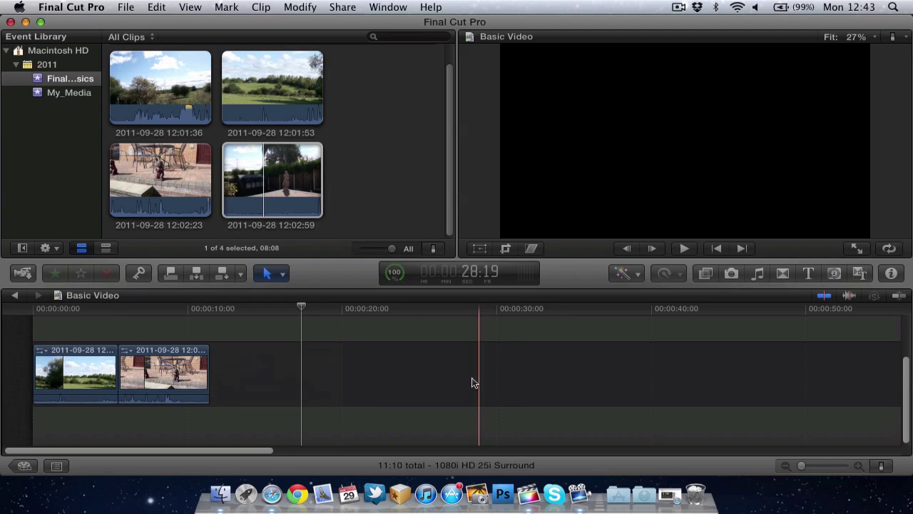
Trim the 12:02:59 statue clip to a 03:23 range and append it to the timeline end
left_click(268, 164)
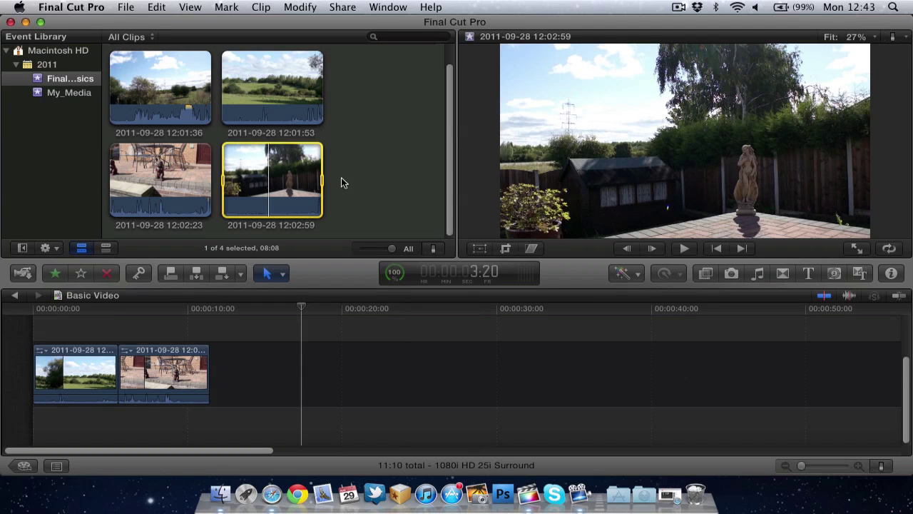
left_click_drag(223, 180, 251, 179)
left_click_drag(323, 179, 298, 179)
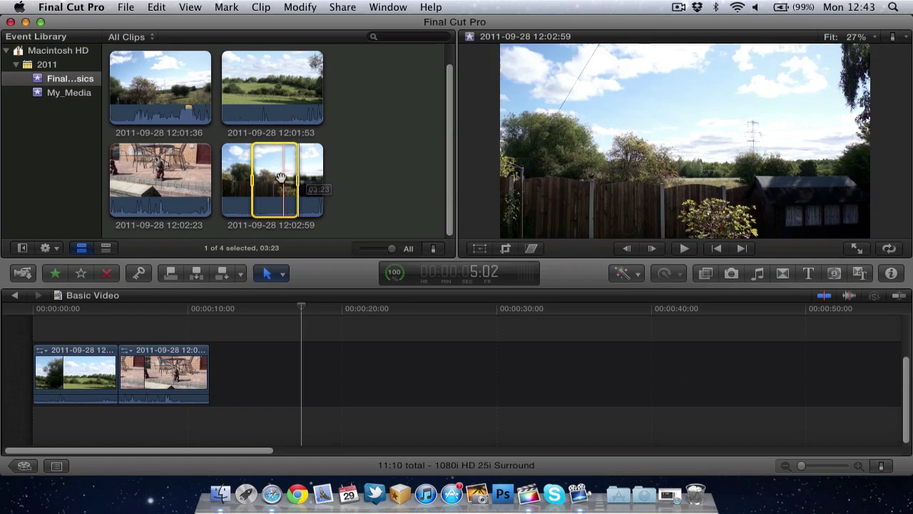
key("e")
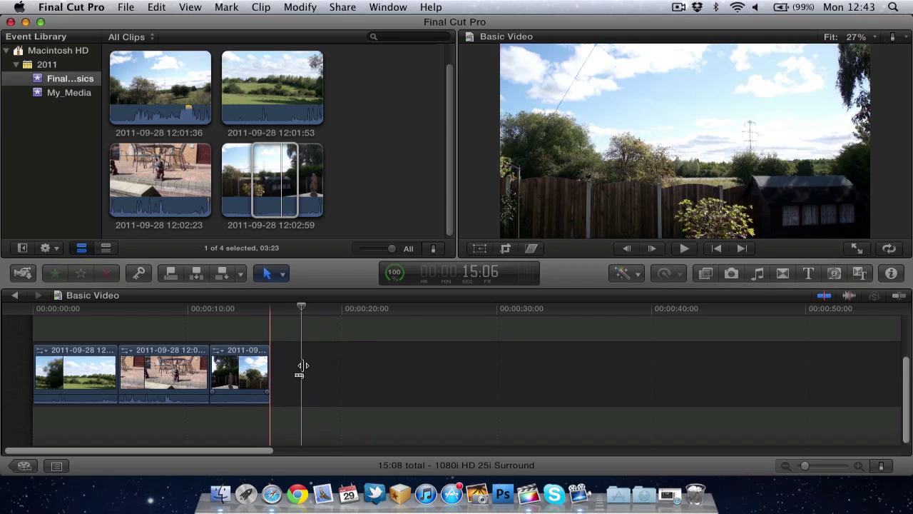
Scrub the playhead along the timeline, stopping at 18:02
left_click(399, 373)
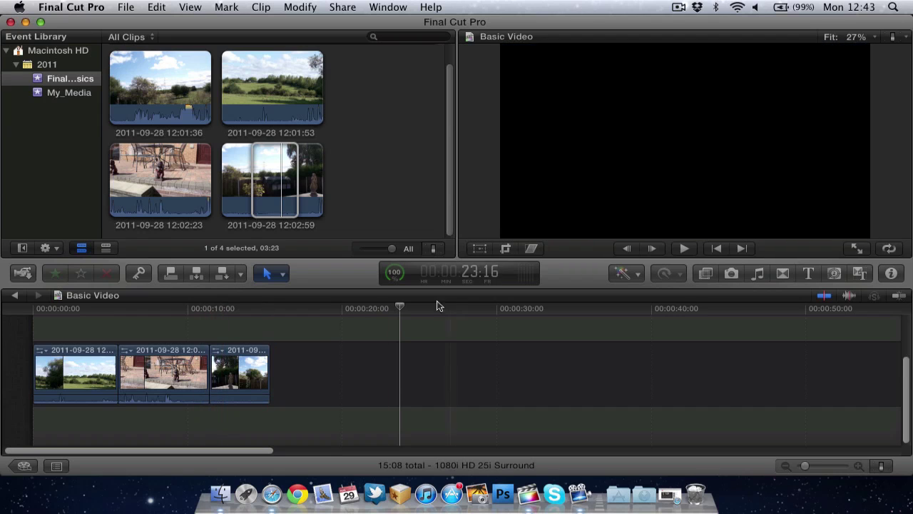
left_click_drag(402, 308, 353, 308)
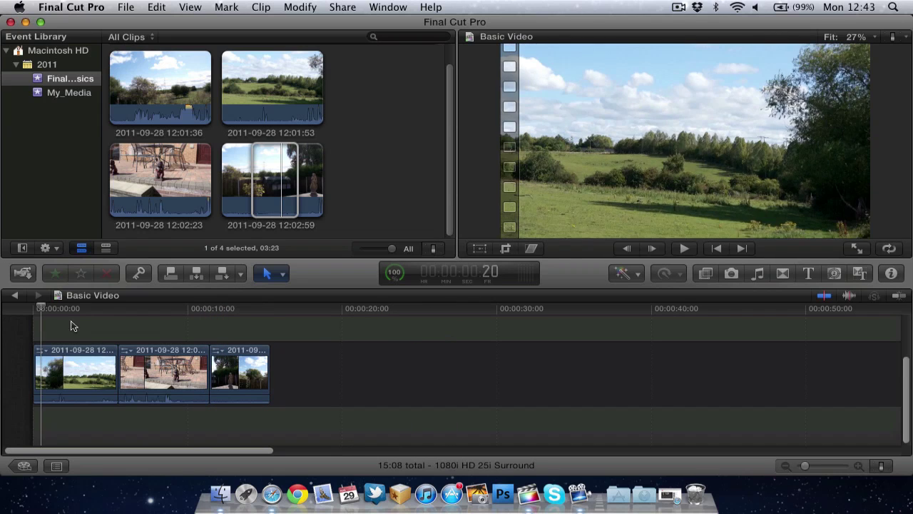
left_click(311, 322)
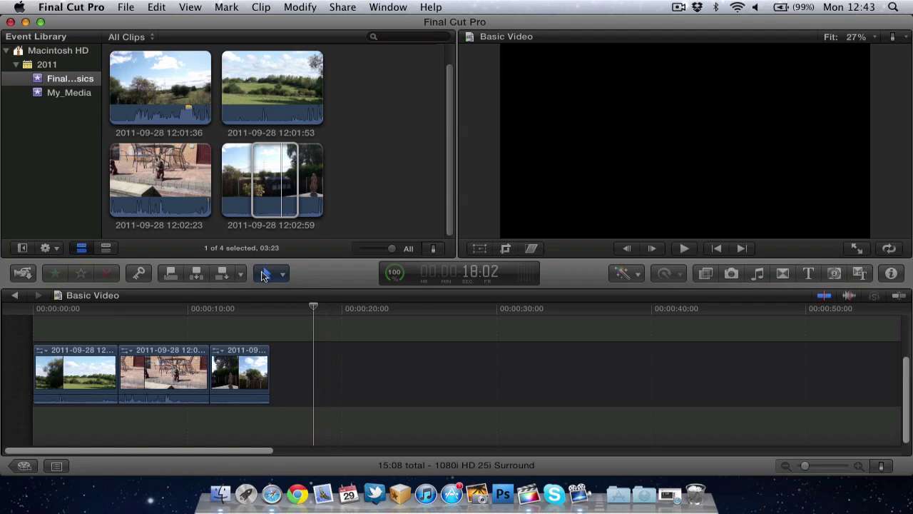
Drag the field clip to the storyline's end and back to the start, then choose the Position tool
left_click(284, 277)
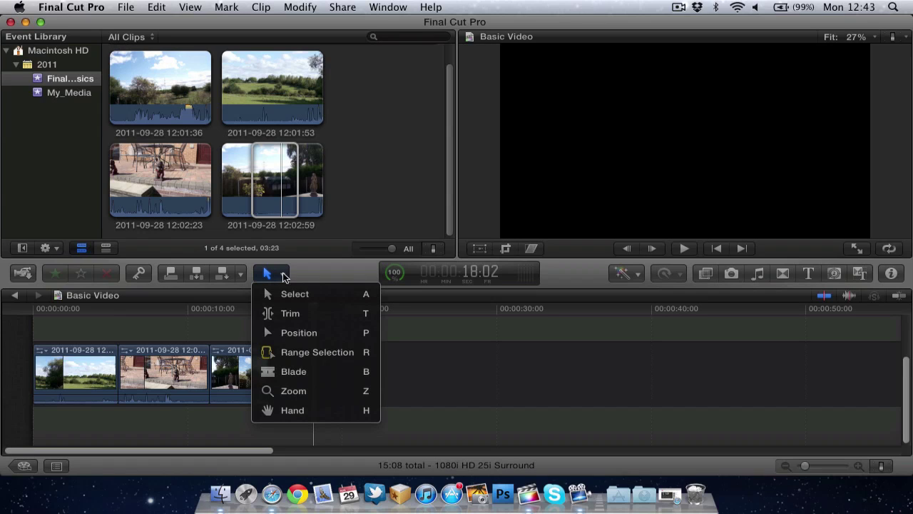
left_click(300, 298)
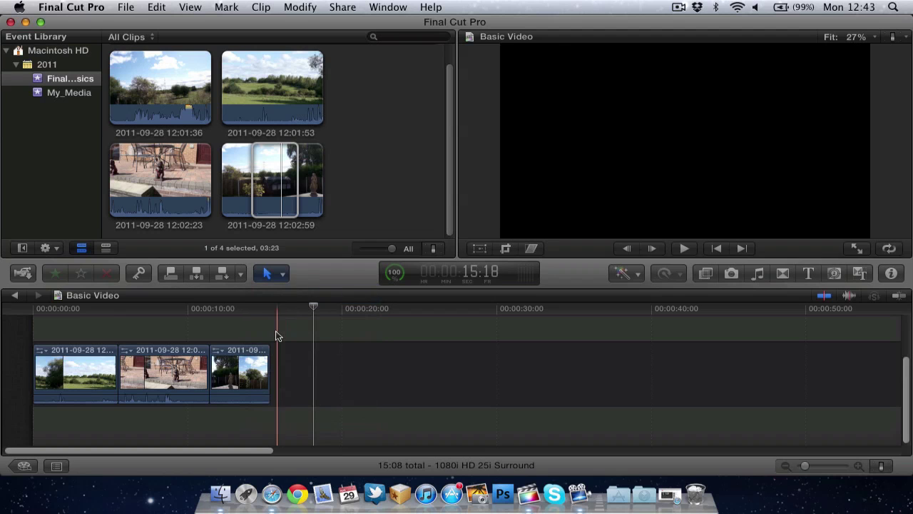
left_click(62, 377)
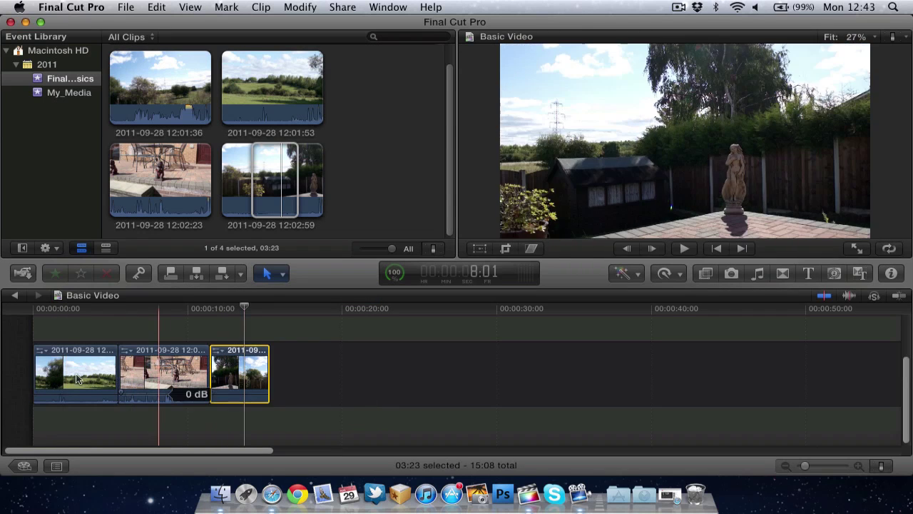
left_click(77, 377)
left_click_drag(79, 376, 314, 371)
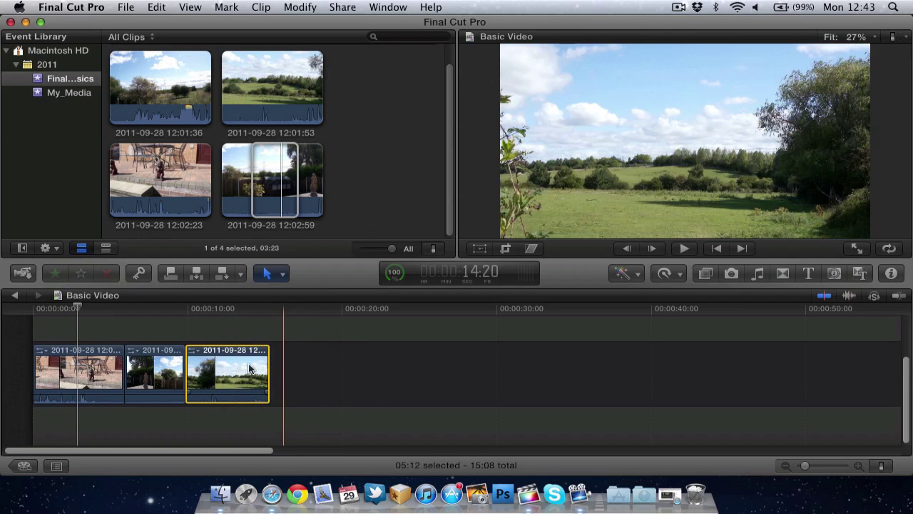
left_click_drag(240, 368, 634, 353)
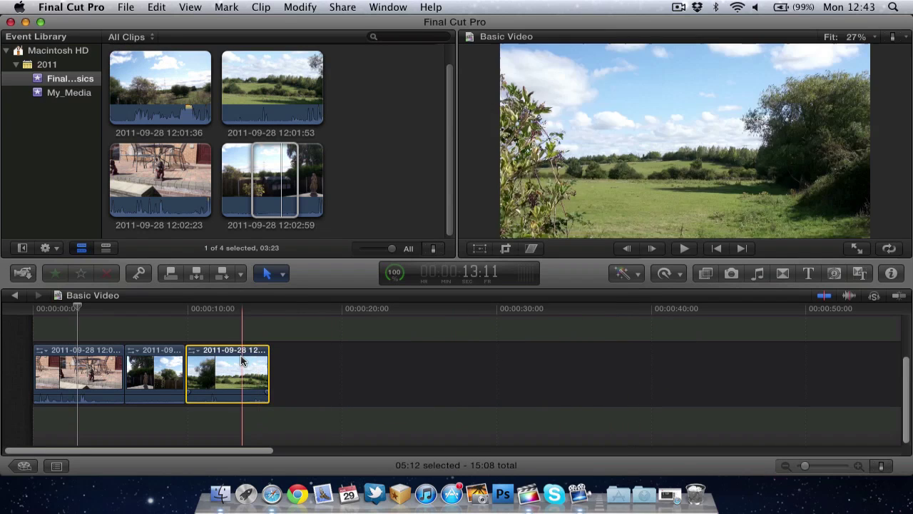
left_click_drag(241, 361, 50, 368)
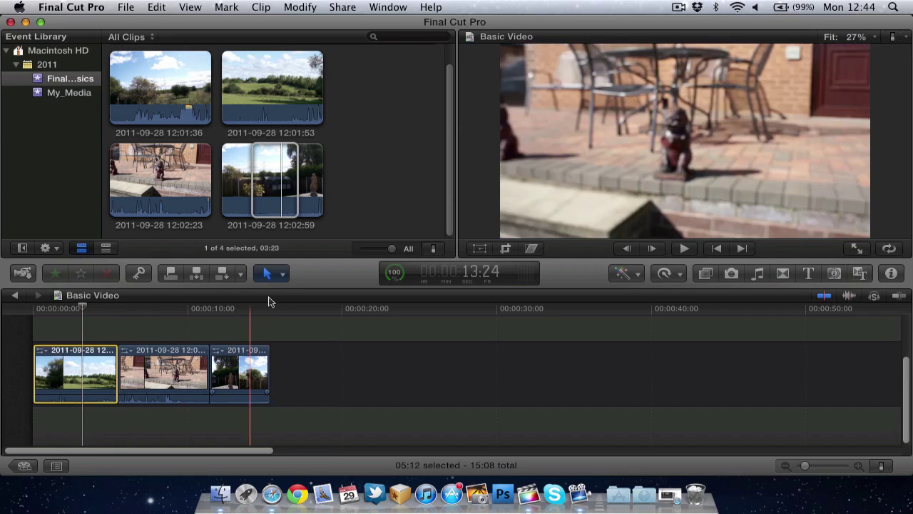
left_click(282, 276)
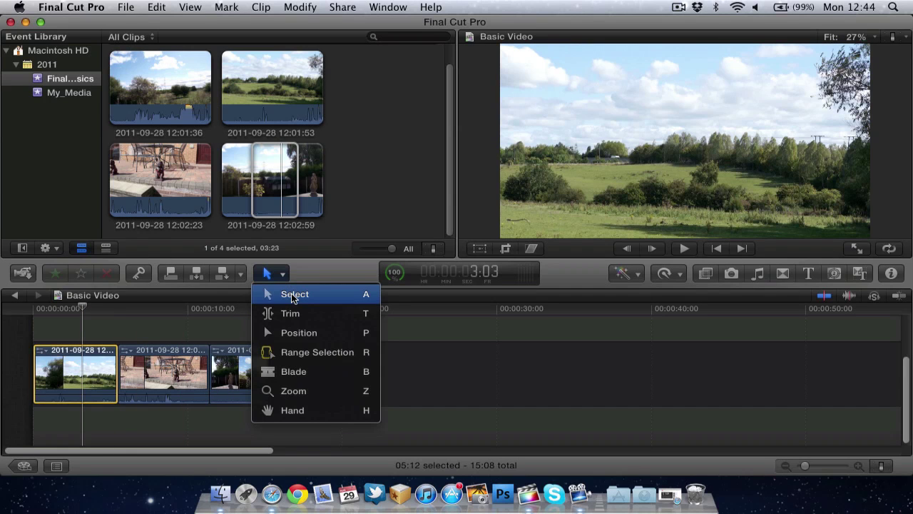
left_click(304, 330)
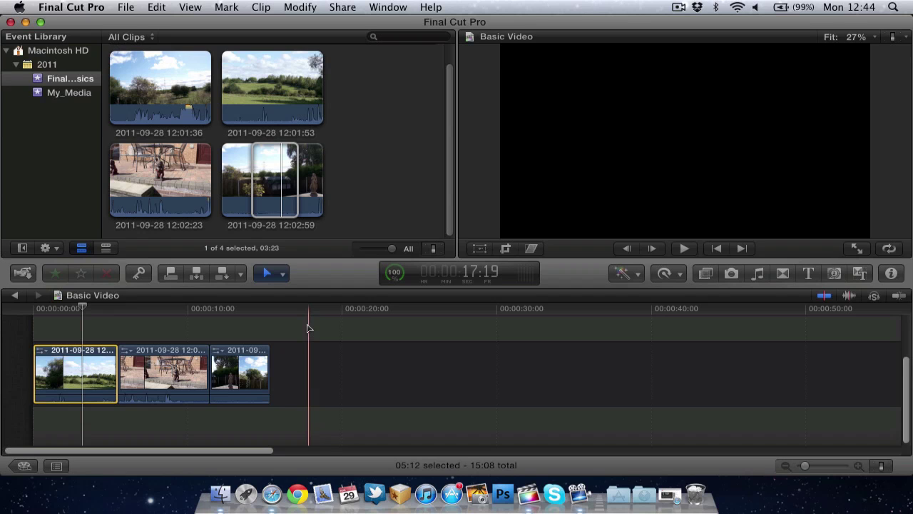
Move the field clip to about 30 seconds and shift the gap blocks later in the timeline
left_click(178, 378)
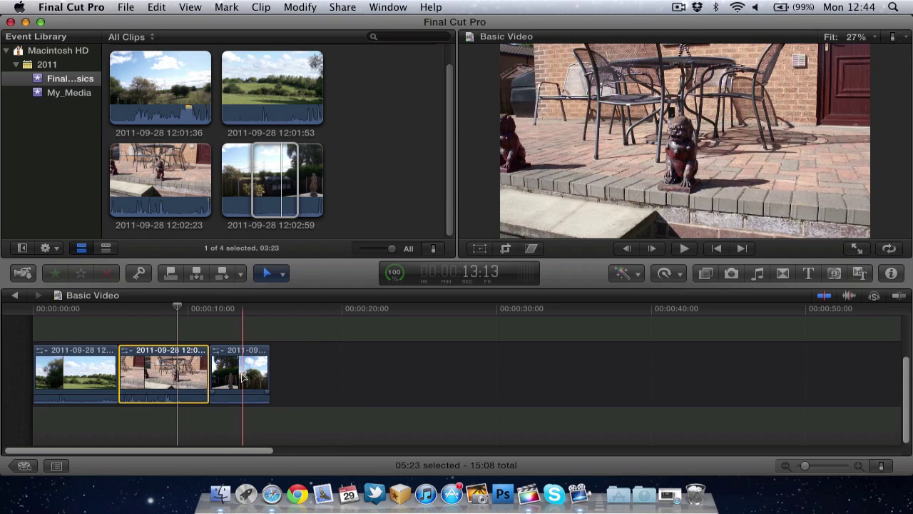
left_click(242, 374)
left_click(89, 377)
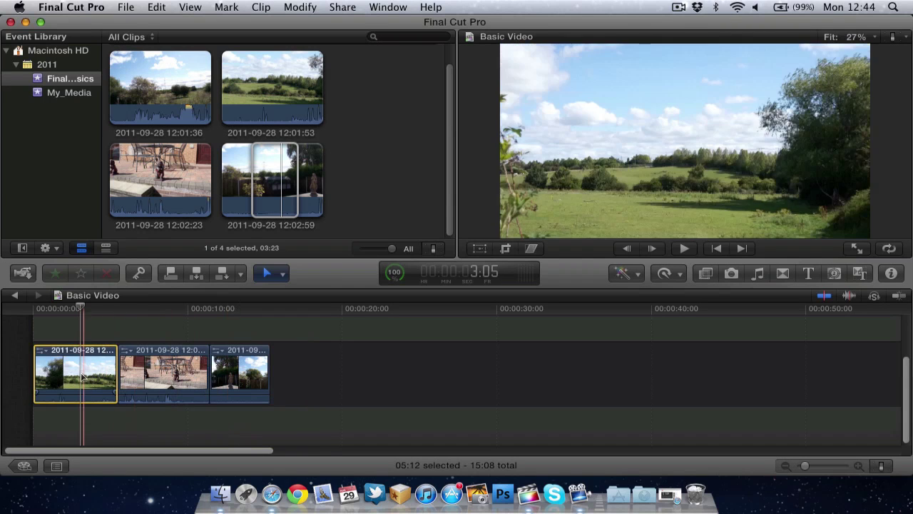
left_click_drag(119, 355, 540, 373)
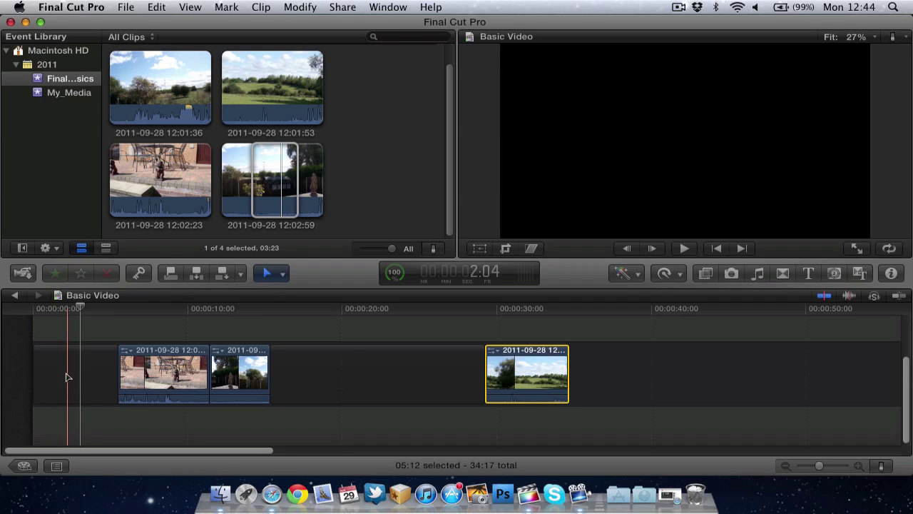
left_click(392, 375)
left_click(81, 369)
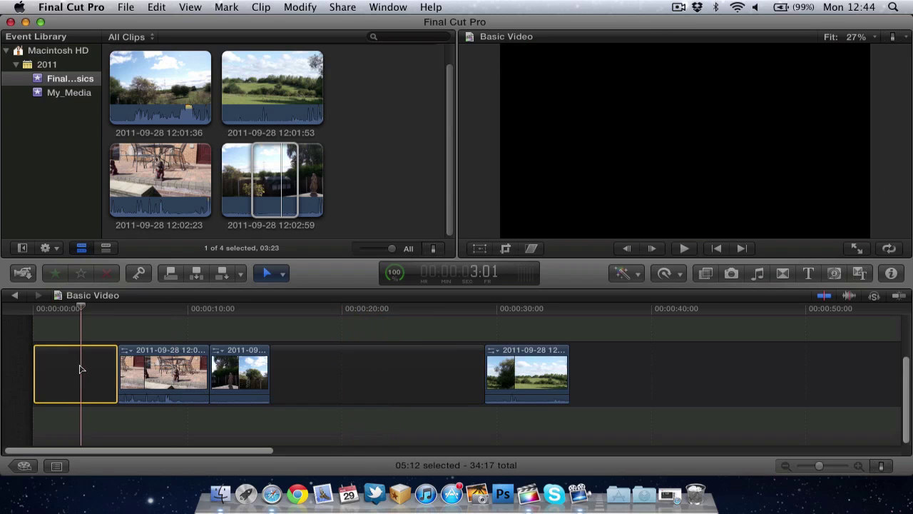
left_click_drag(344, 378, 598, 414)
left_click_drag(77, 383, 413, 400)
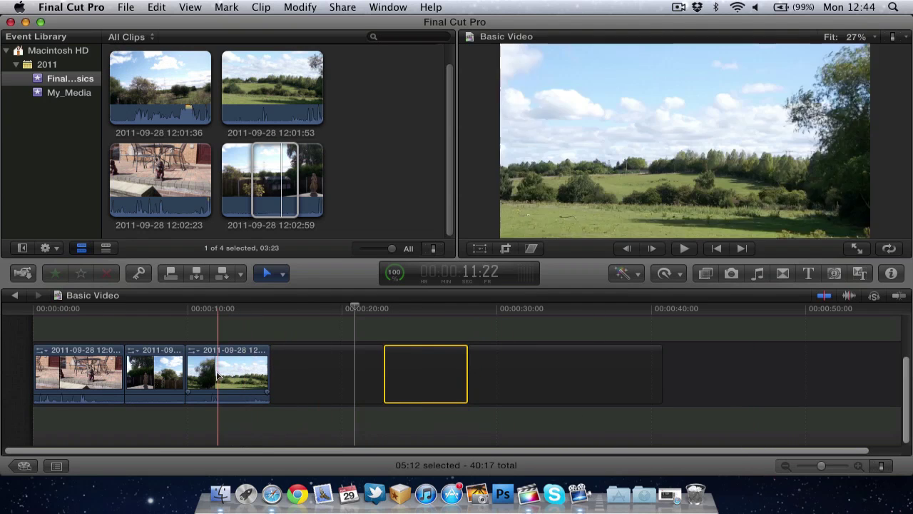
Nudge the field and statue clips left and right, leaving gaps between the clips
left_click(242, 374)
left_click_drag(224, 376, 290, 376)
left_click_drag(164, 376, 292, 380)
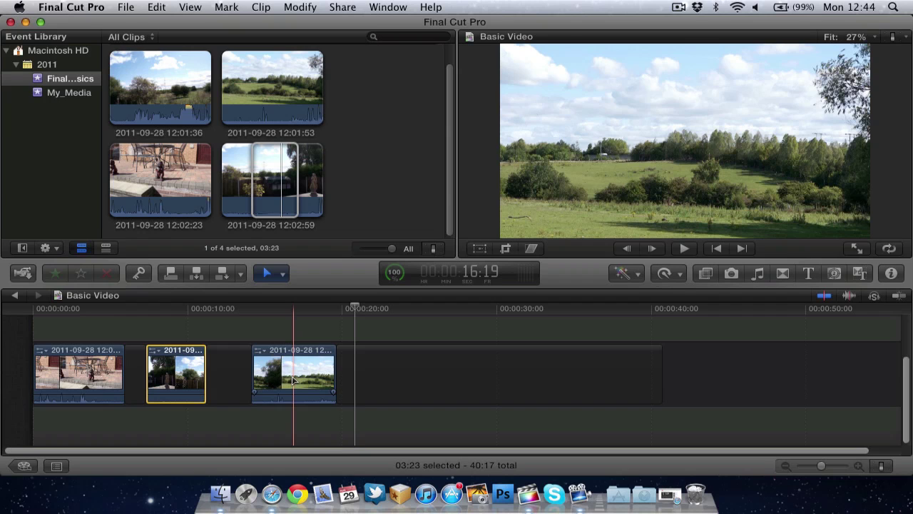
left_click_drag(137, 371, 159, 371)
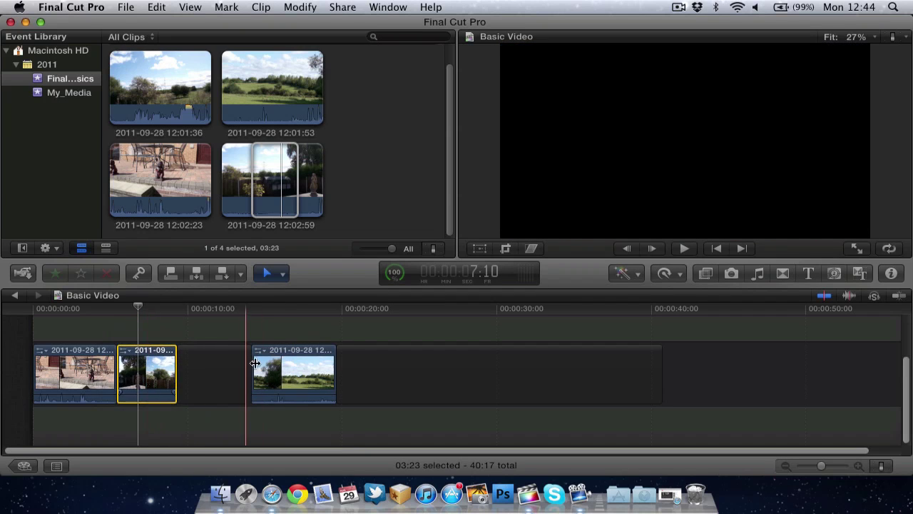
left_click_drag(256, 367, 128, 366)
left_click_drag(218, 373, 268, 368)
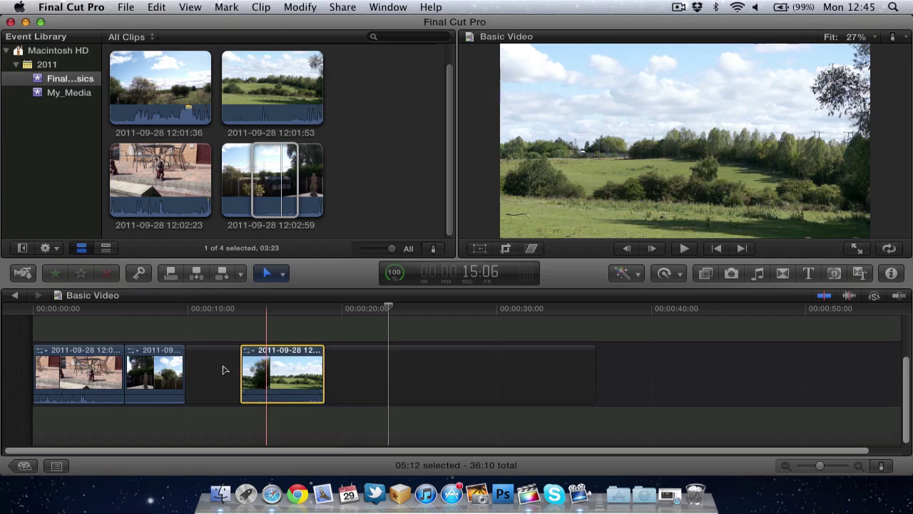
left_click_drag(166, 366, 85, 366)
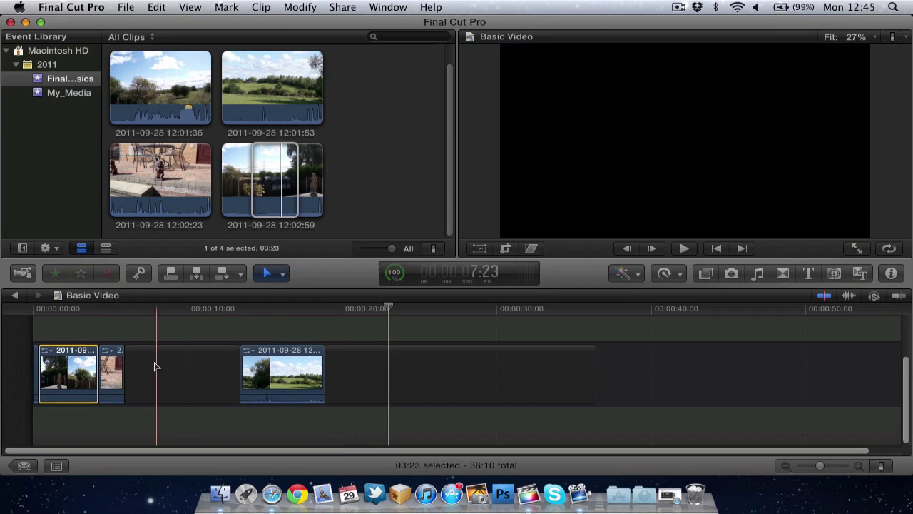
Undo the last two clip moves and delete the empty gap after the clips
key("super+z")
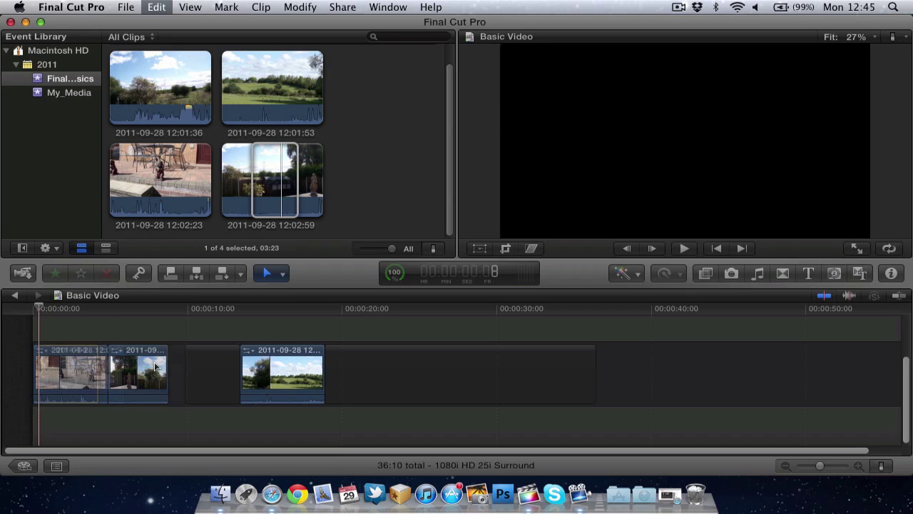
key("super+z")
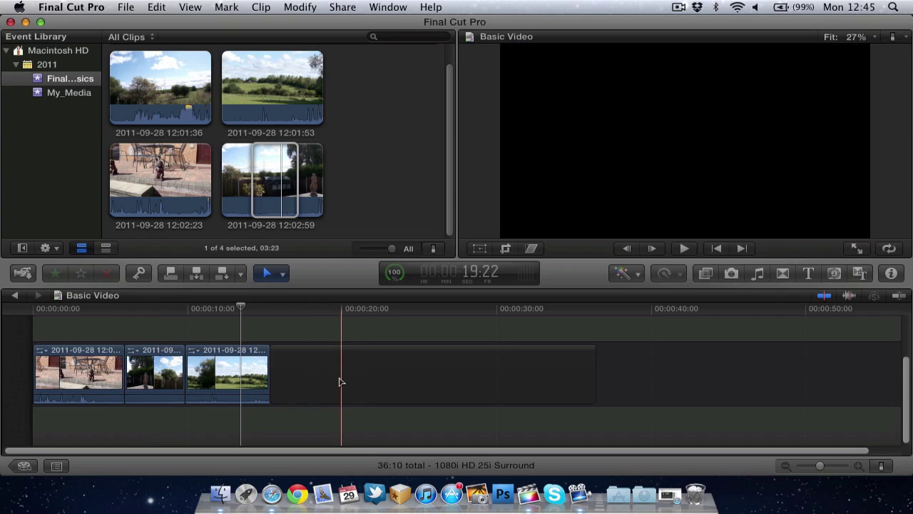
left_click(341, 382)
key("Delete")
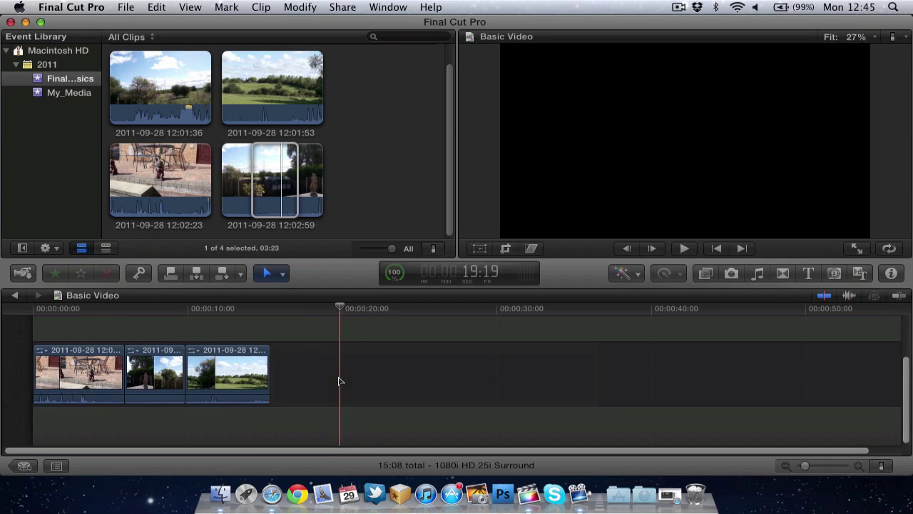
With the Trim tool, roll the cut between the first two clips right, then back left
left_click(282, 275)
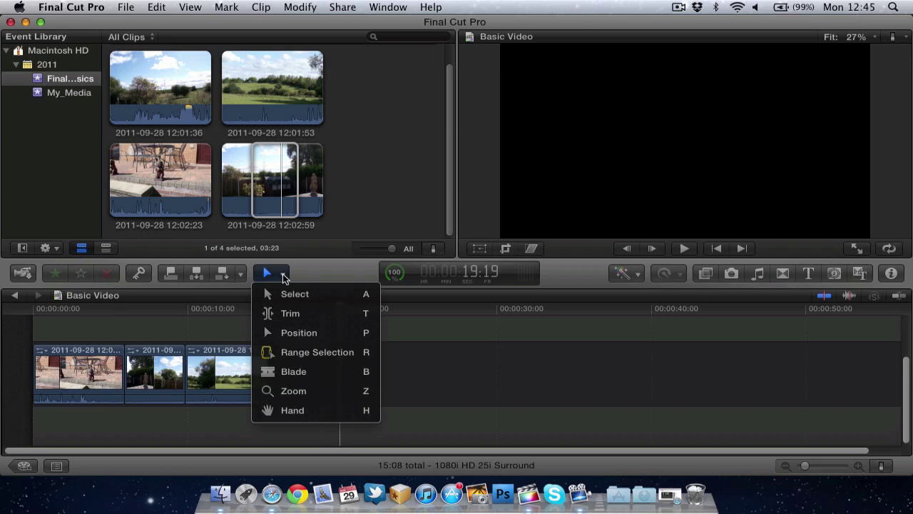
left_click(320, 316)
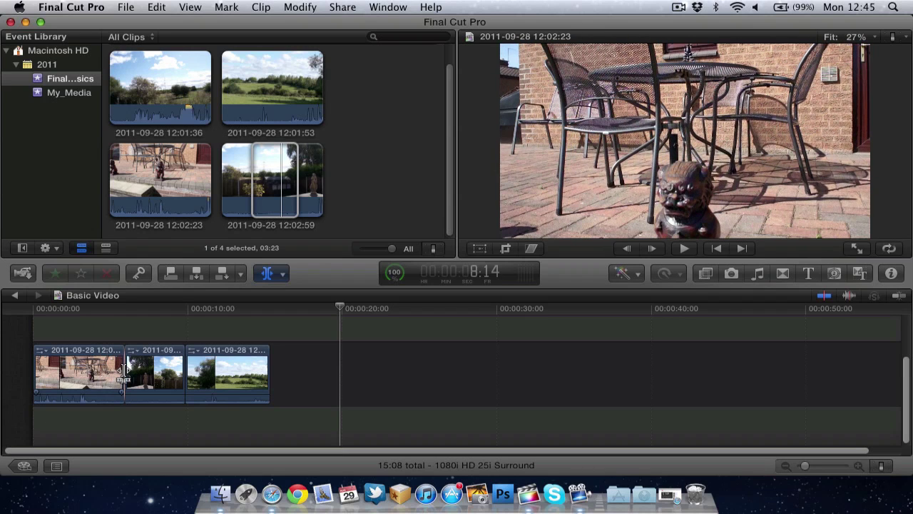
left_click(124, 369)
left_click_drag(123, 370, 158, 371)
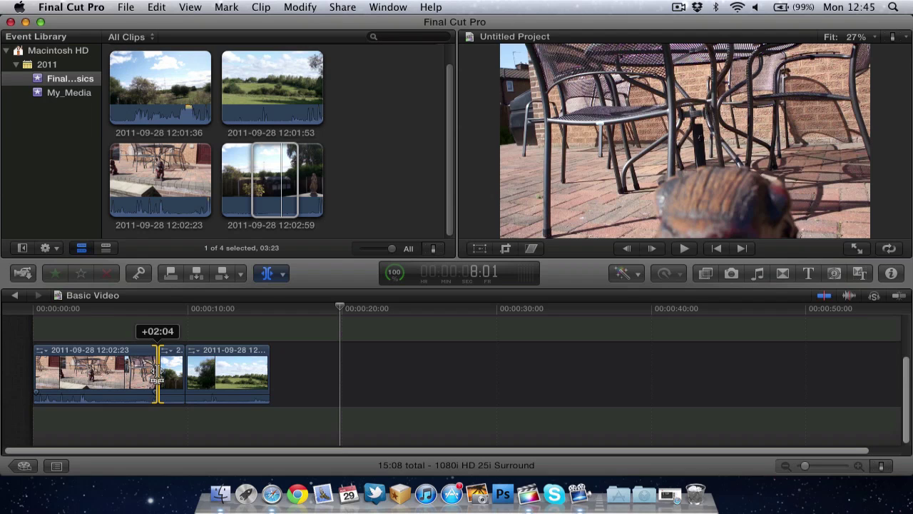
left_click_drag(157, 371, 69, 369)
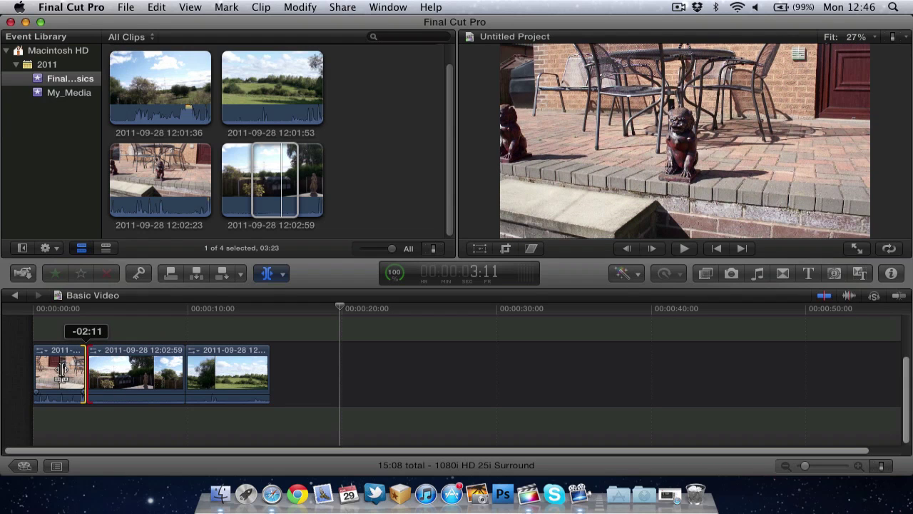
left_click_drag(62, 369, 117, 366)
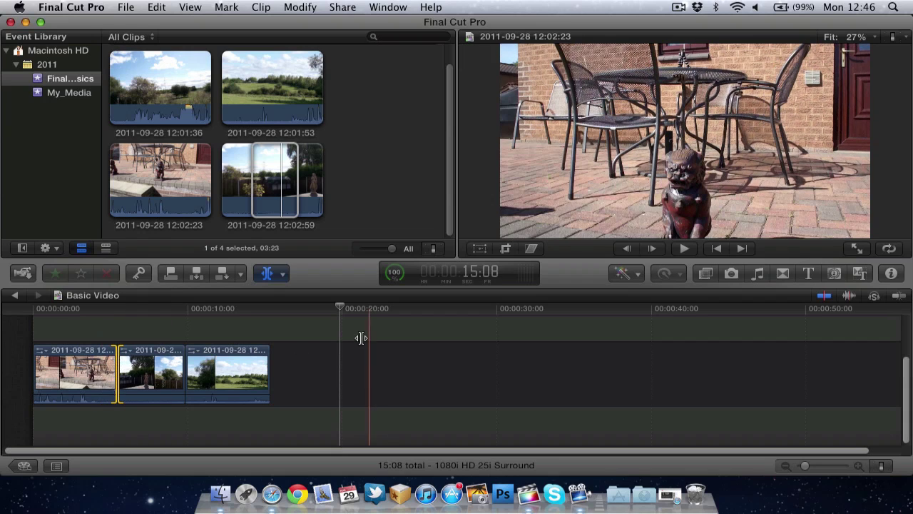
With the Blade tool, split the second, first and last clips each in two
left_click(283, 273)
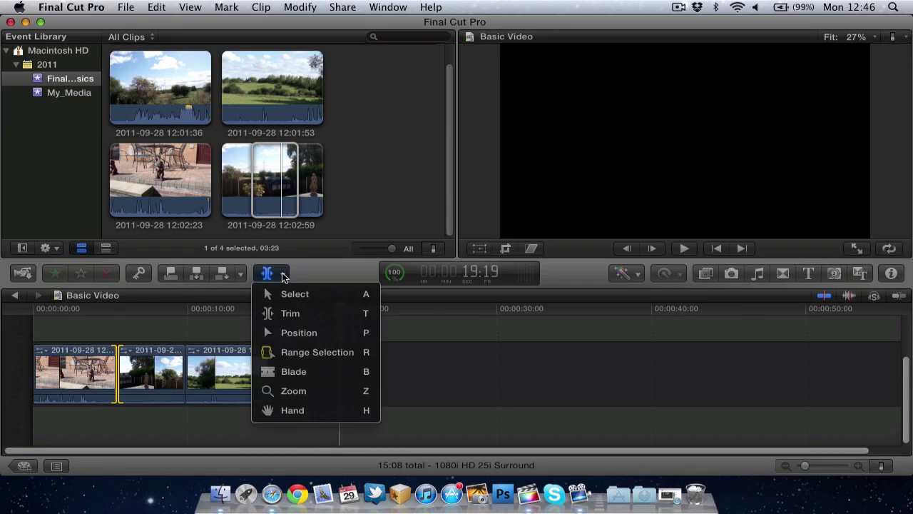
left_click(308, 372)
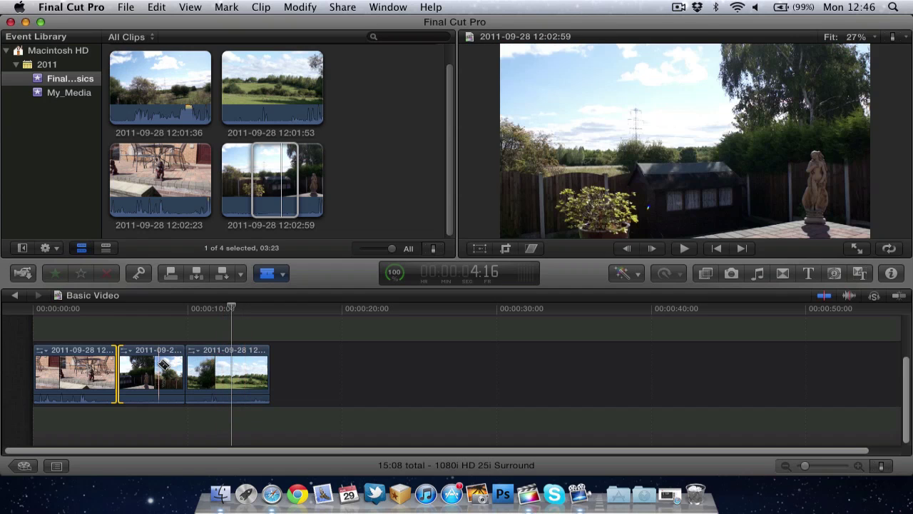
left_click(159, 365)
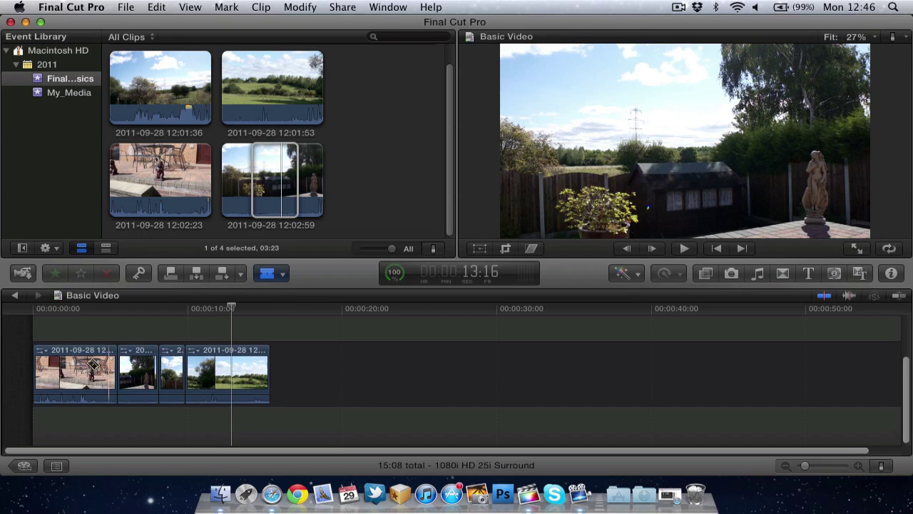
left_click(87, 367)
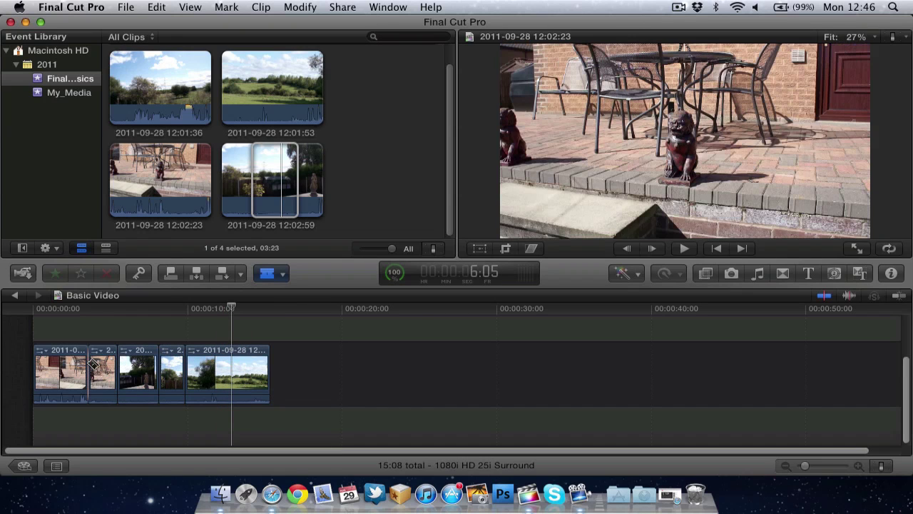
left_click(243, 367)
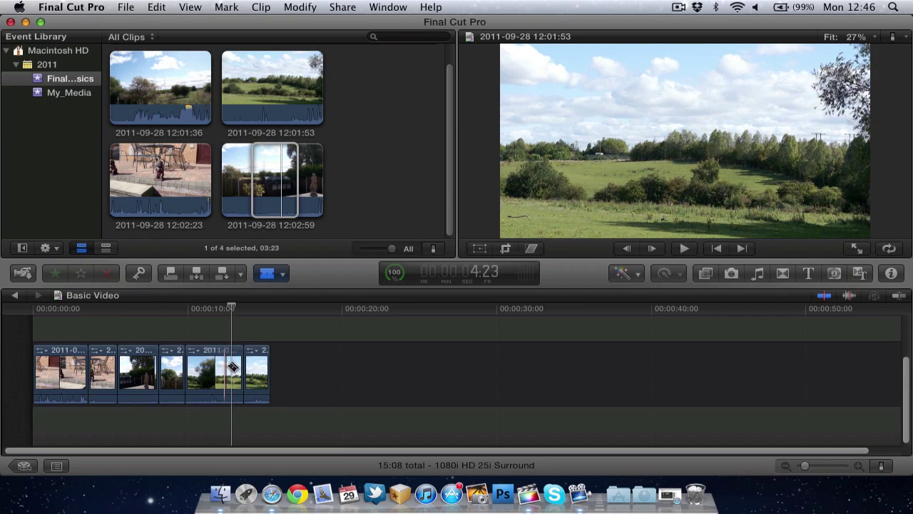
left_click(280, 275)
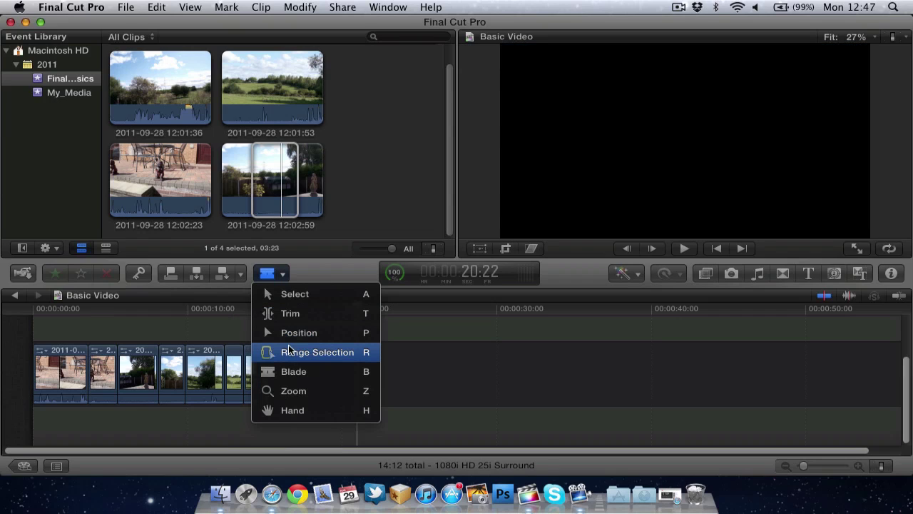
Mark an 08:15 range across the middle clips with Range Selection, delete it, then undo the deletion
left_click(289, 349)
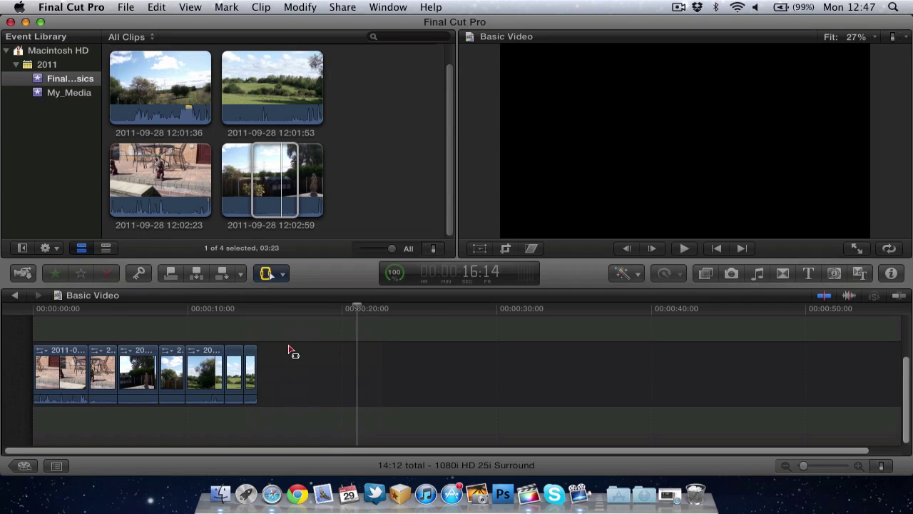
left_click_drag(66, 367, 198, 365)
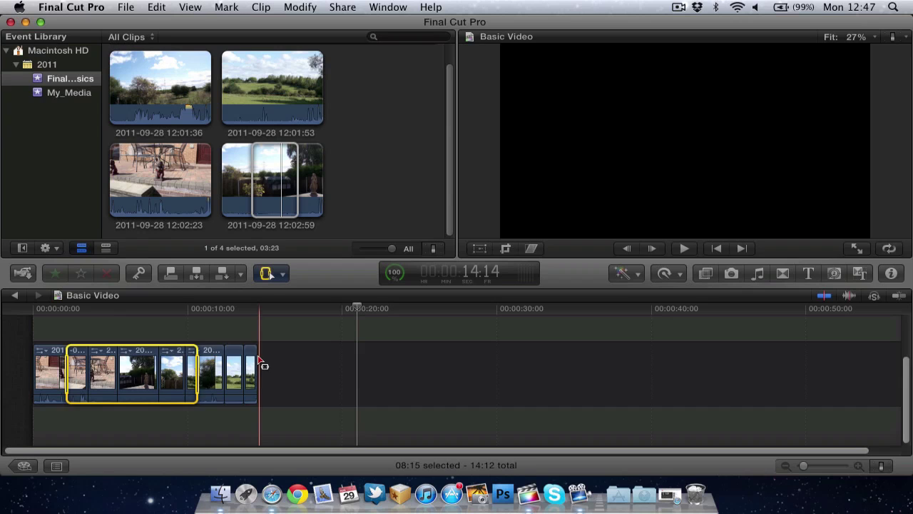
key("Delete")
key("super+z")
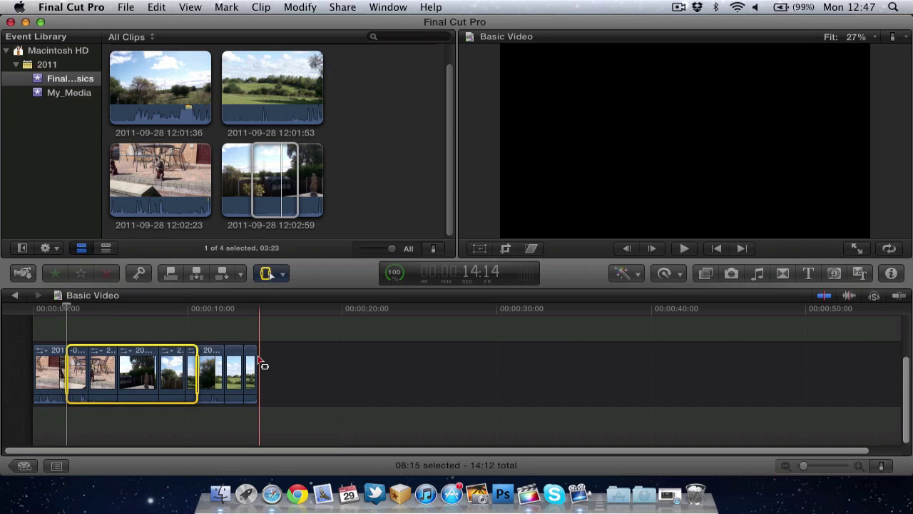
left_click(283, 276)
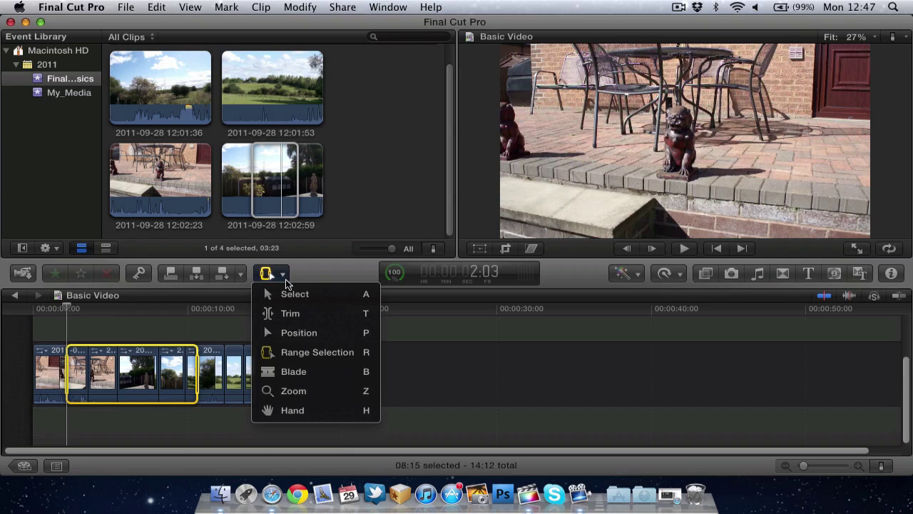
Zoom into the timeline until individual clip frames show, then zoom back out to see most clips
left_click(316, 391)
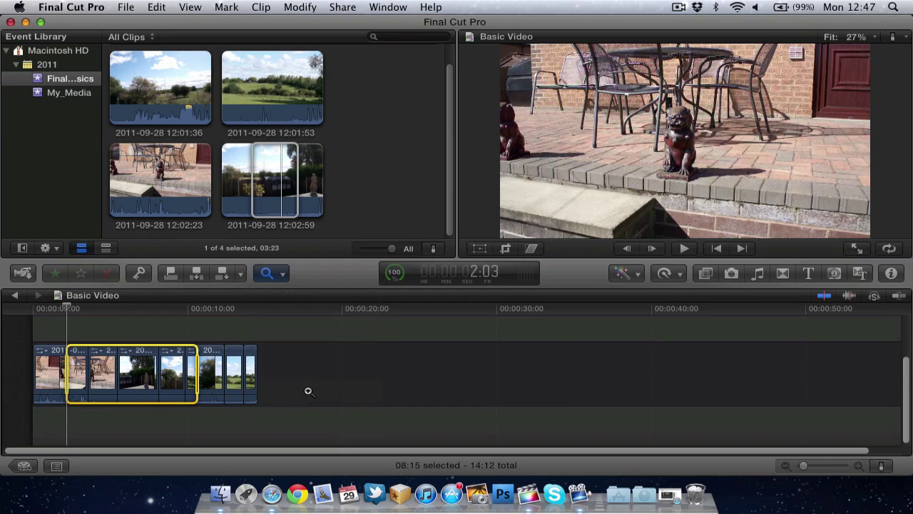
left_click(308, 391)
scroll(457, 381, "right", 5)
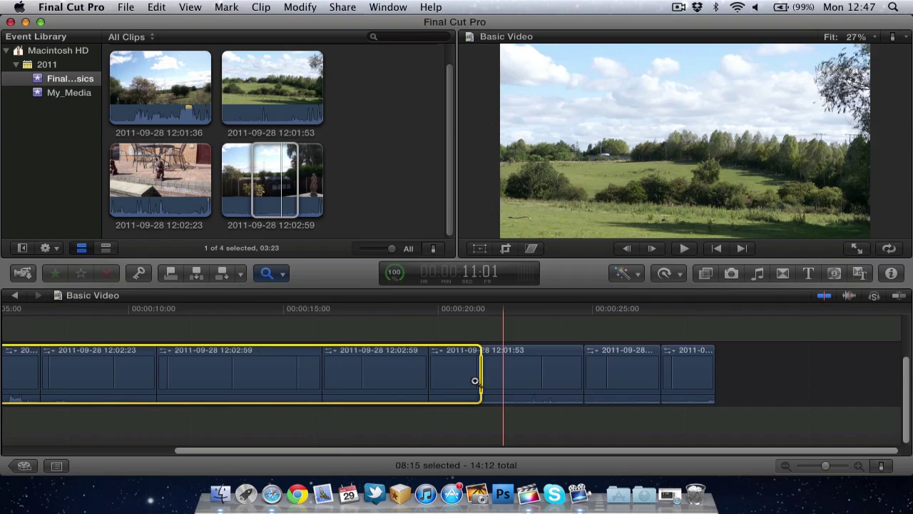
left_click(475, 381)
left_click(495, 398)
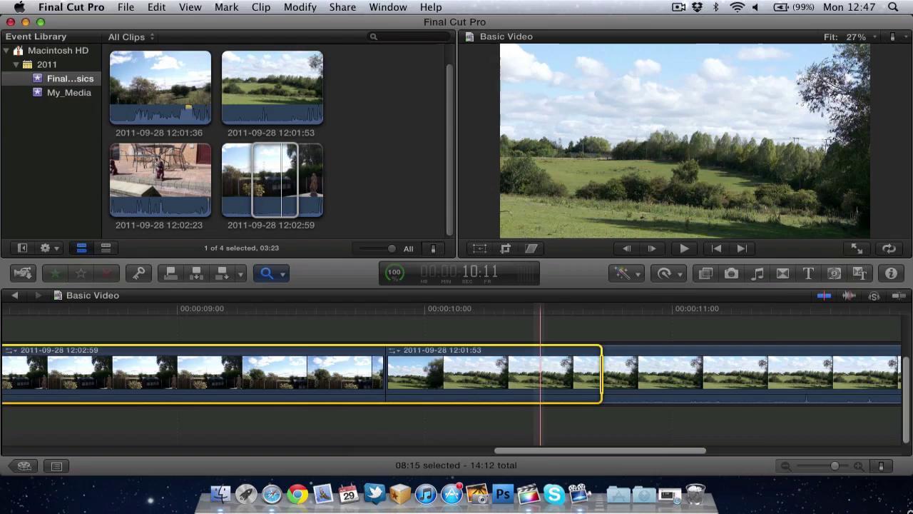
key("ctrl+Down")
left_click(859, 429)
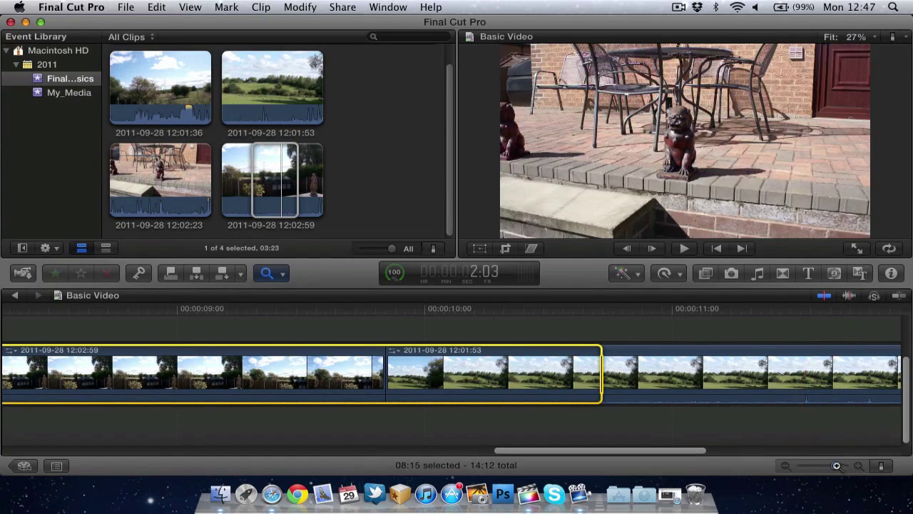
left_click(820, 465)
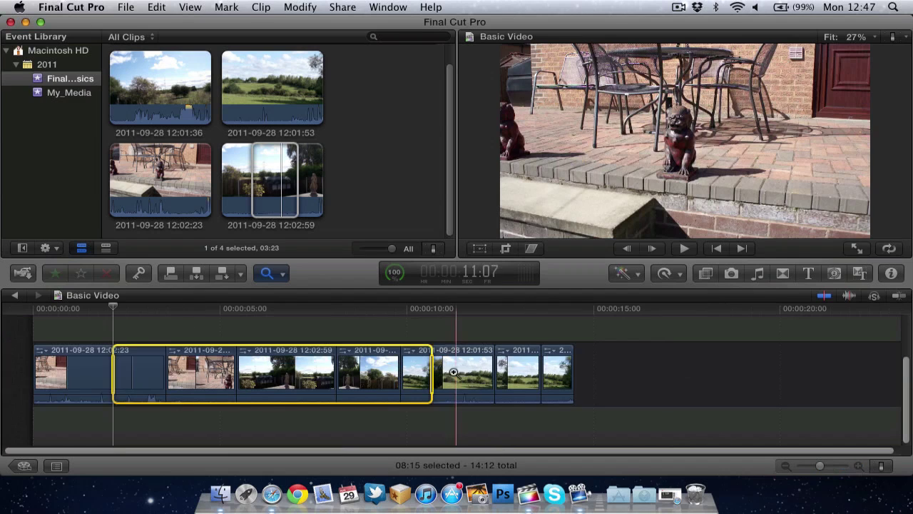
Switch to the Hand tool, zoom in on the first garden clip, and pan across its frames
left_click(284, 277)
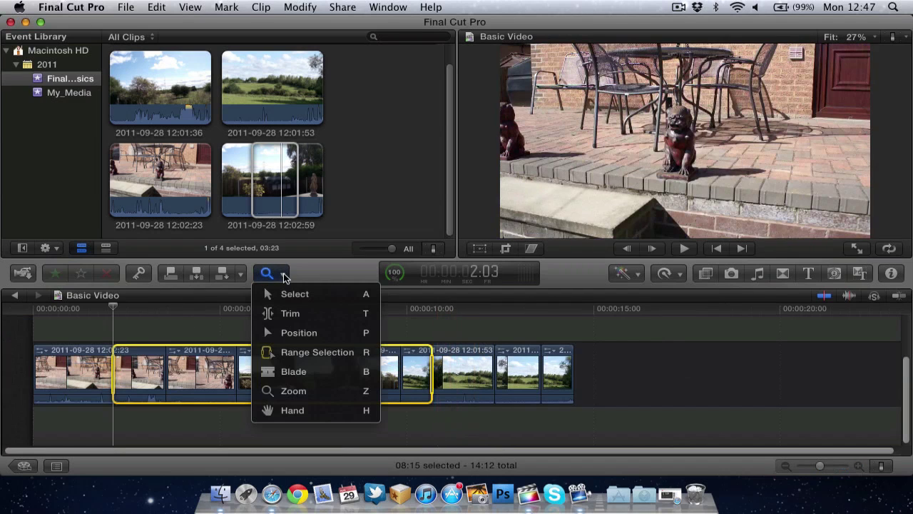
left_click(301, 411)
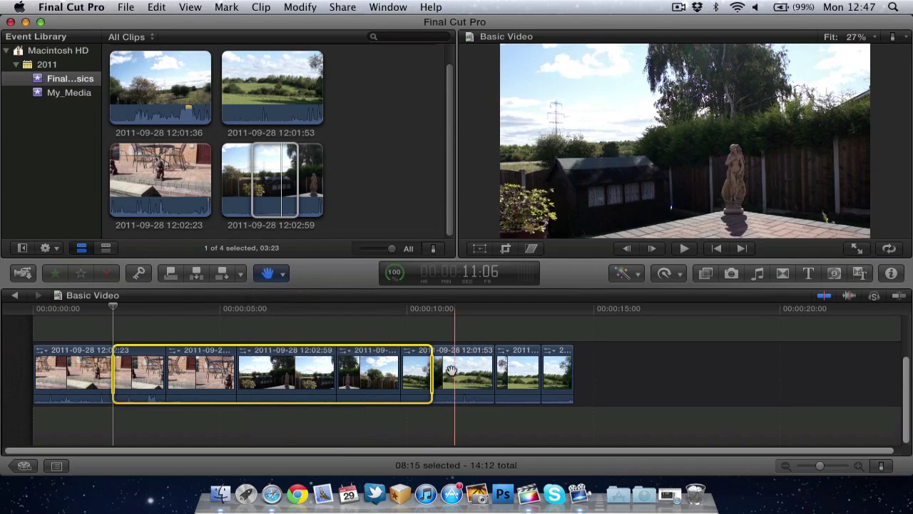
left_click(858, 465)
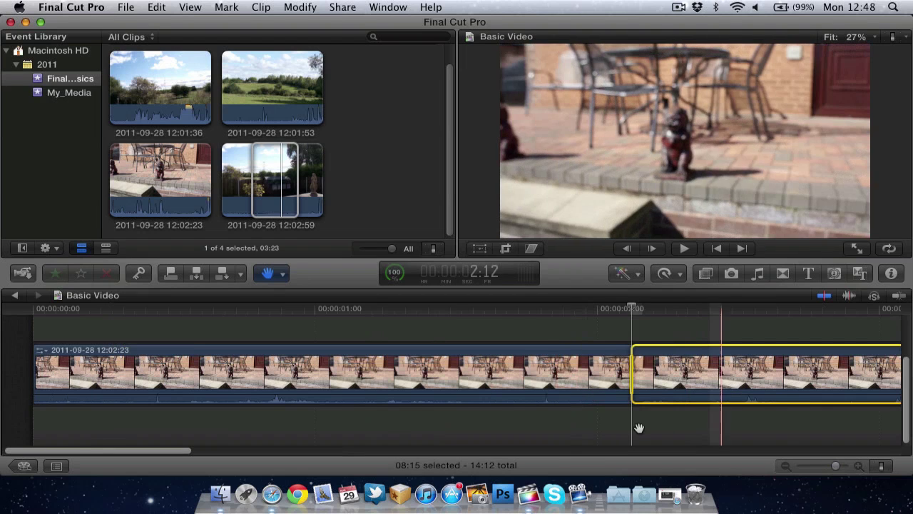
left_click_drag(723, 426, 518, 404)
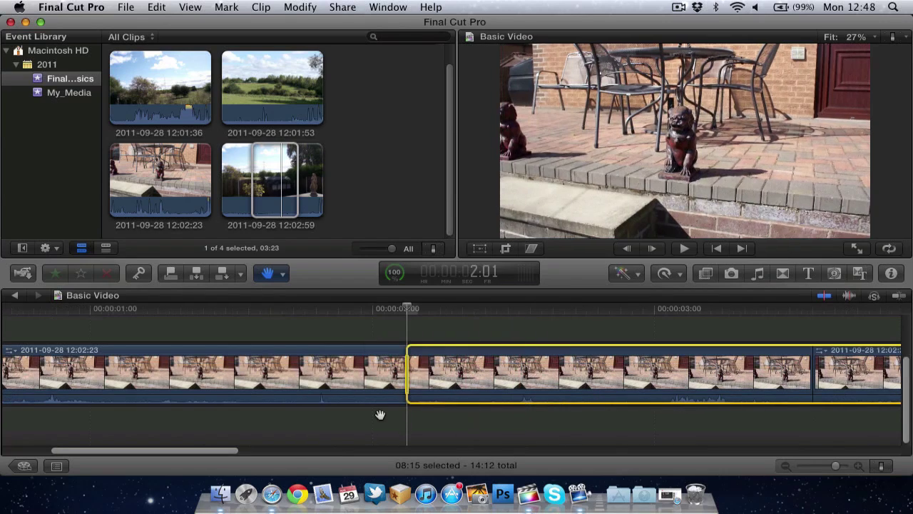
scroll(290, 424, "left", 5)
scroll(485, 416, "left", 3)
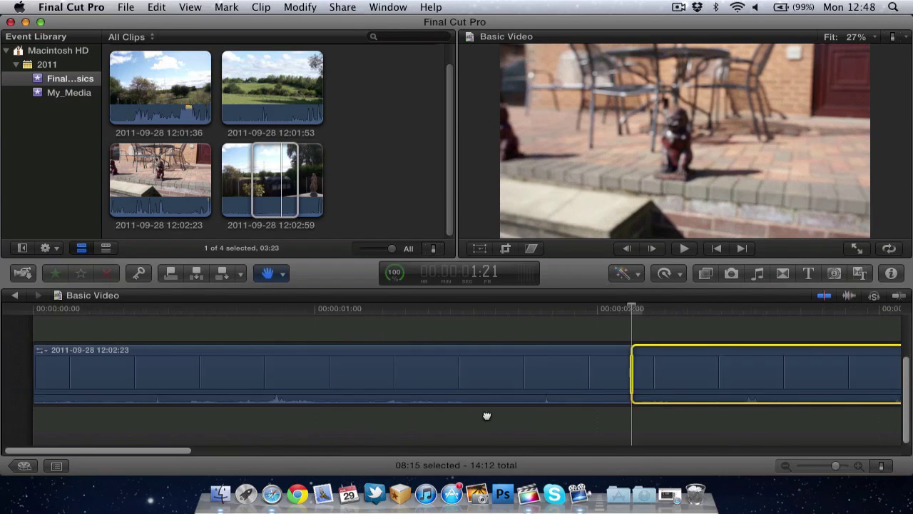